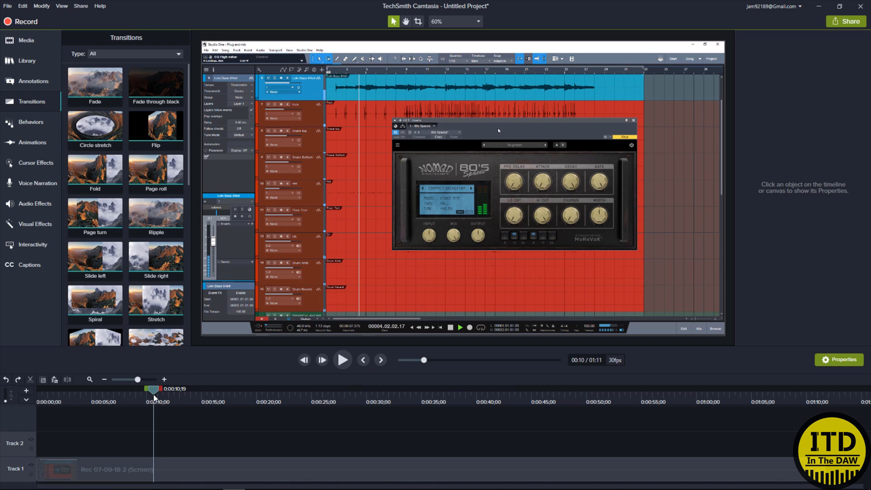
Add a Scale Up animation ending near 0:00:20 on the screen recording and shift the zoomed clip to X position -210 to centre the plugin.
{"action": "key", "text": "space"}
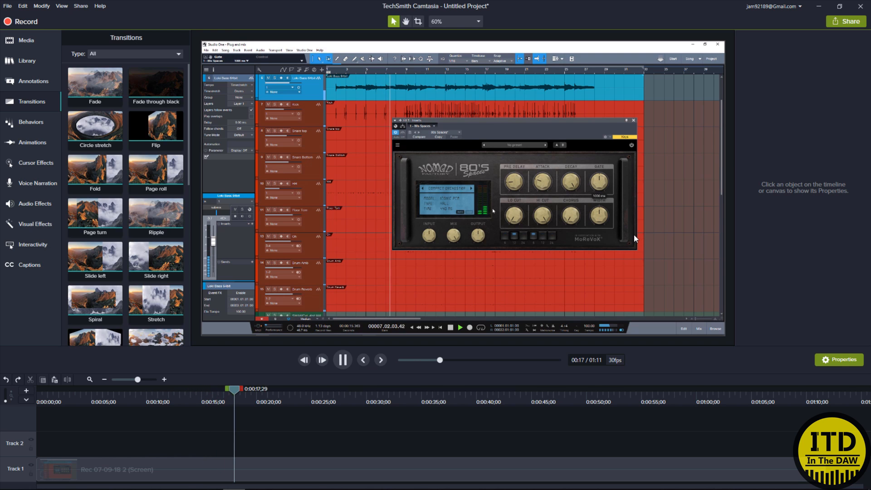
{"action": "key", "text": "space"}
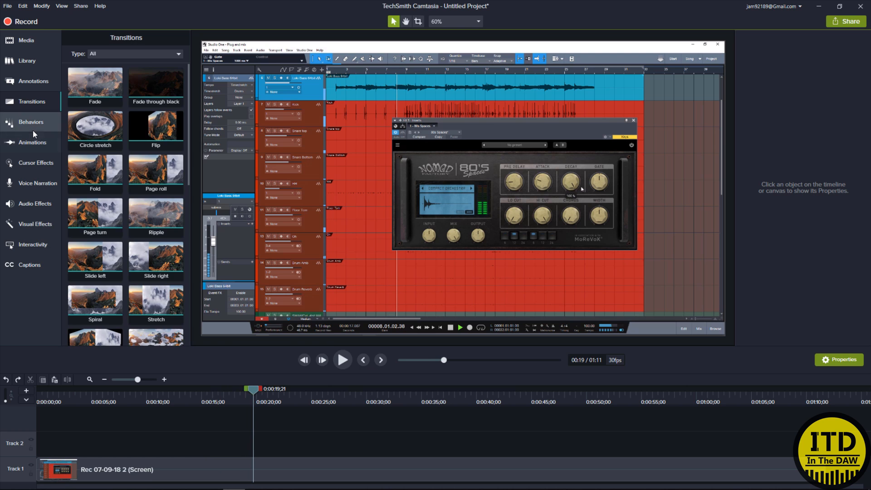
{"action": "left_click", "coordinate": [32, 142]}
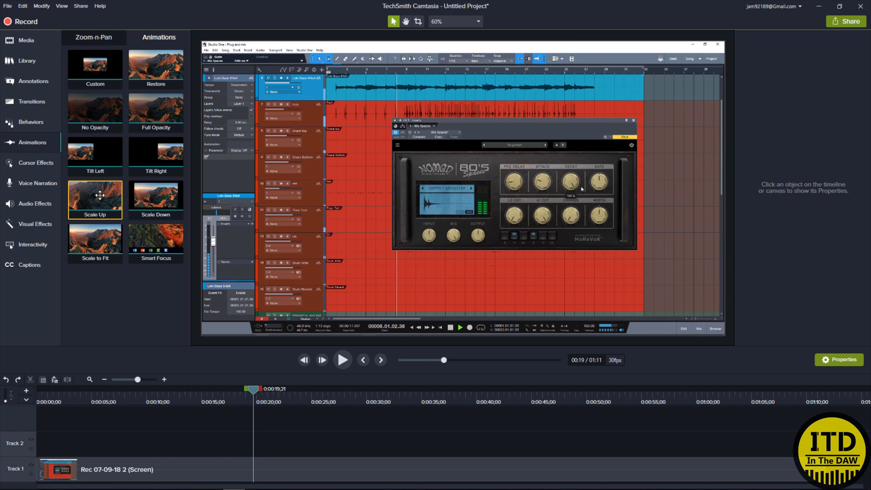
{"action": "mouse_move", "coordinate": [99, 195]}
{"action": "left_mouse_down"}
{"action": "mouse_move", "coordinate": [275, 410]}
{"action": "mouse_move", "coordinate": [266, 473]}
{"action": "left_mouse_up"}
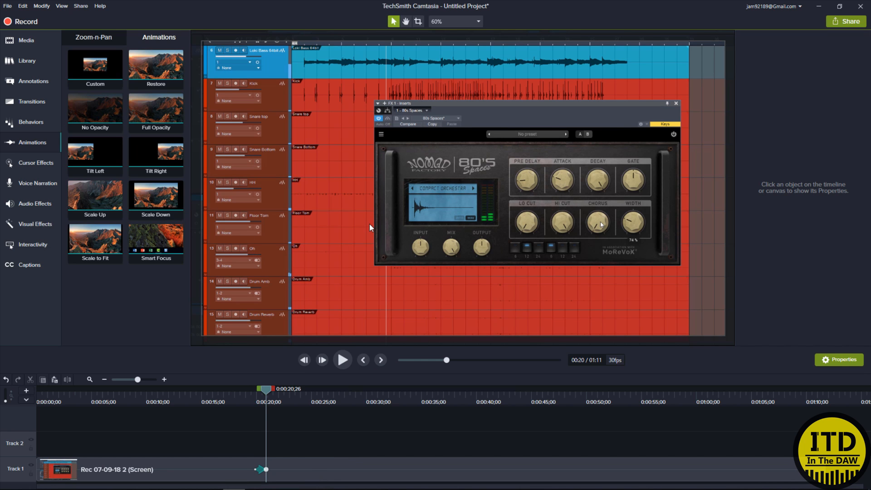
{"action": "left_click_drag", "start_coordinate": [267, 393], "coordinate": [266, 393]}
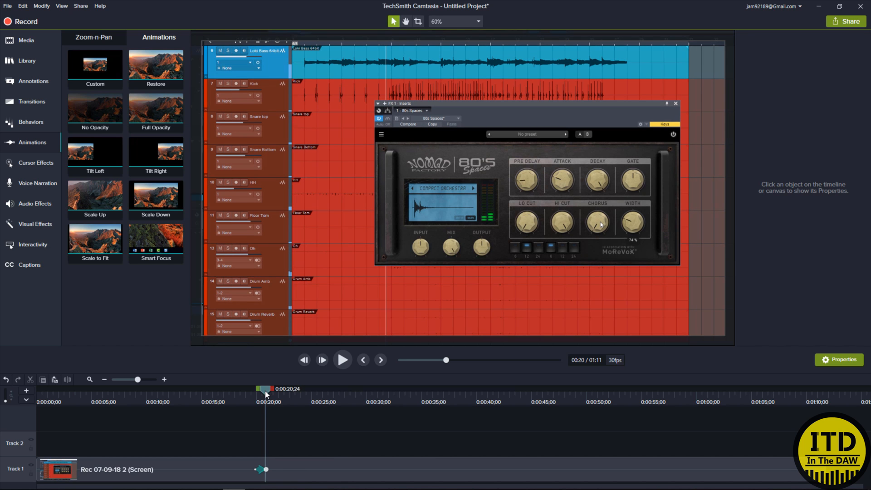
{"action": "left_click", "coordinate": [304, 474]}
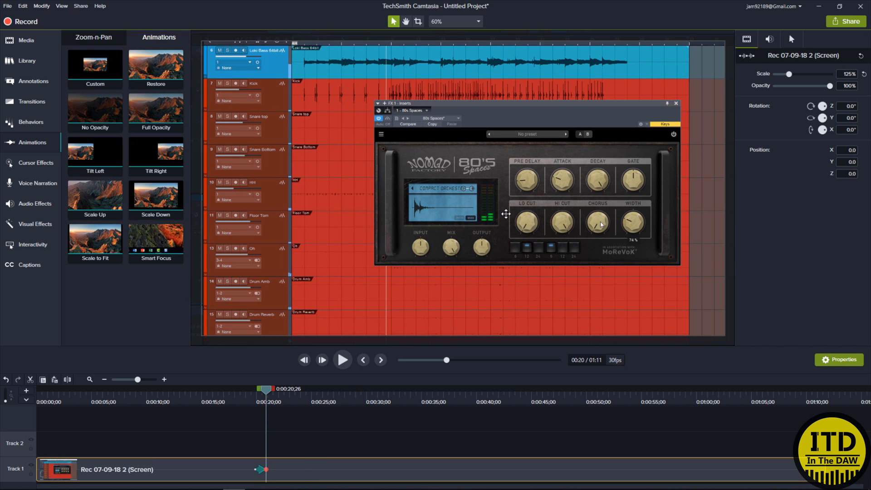
{"action": "left_click_drag", "start_coordinate": [463, 188], "coordinate": [408, 190]}
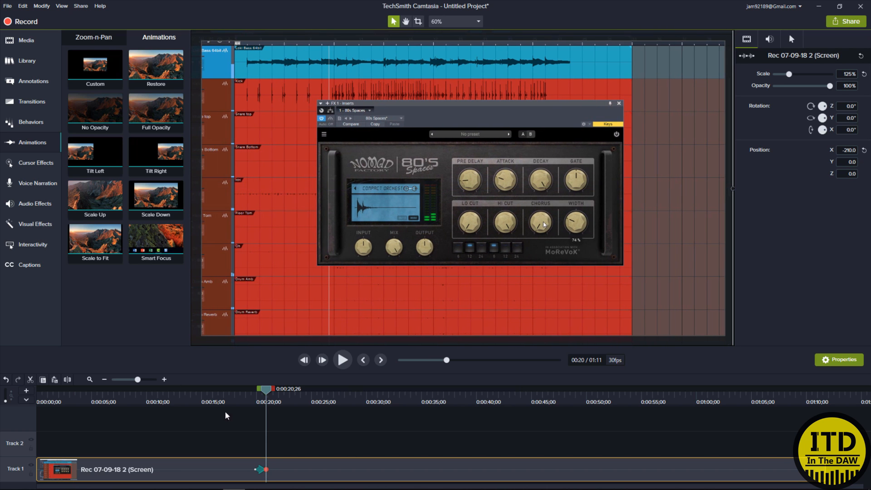
Add a Scale Down animation near 0:00:30 on the screen recording and shift the clip back to X position 0.
{"action": "mouse_move", "coordinate": [152, 197]}
{"action": "left_mouse_down"}
{"action": "mouse_move", "coordinate": [366, 478]}
{"action": "mouse_move", "coordinate": [375, 473]}
{"action": "left_mouse_up"}
{"action": "left_click", "coordinate": [371, 399]}
{"action": "left_click_drag", "start_coordinate": [371, 398], "coordinate": [372, 398]}
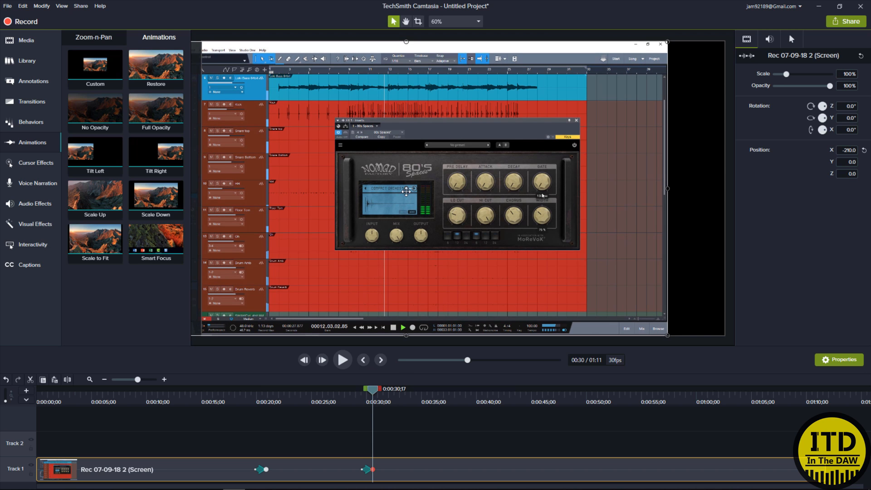
{"action": "left_click_drag", "start_coordinate": [406, 186], "coordinate": [461, 189]}
Move the Scale Down animation earlier on Track 1 so it starts at about 0:00:24.
{"action": "left_click", "coordinate": [363, 469]}
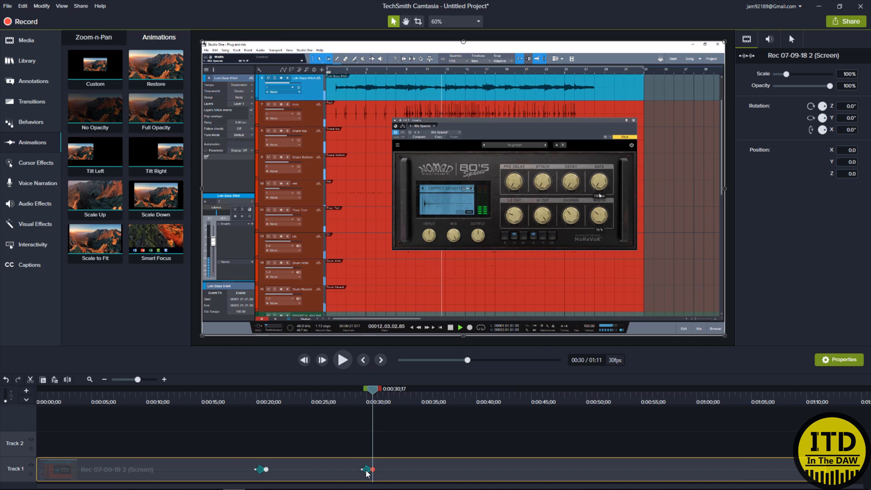
{"action": "scroll", "coordinate": [366, 473], "scroll_direction": "up", "scroll_amount": 4}
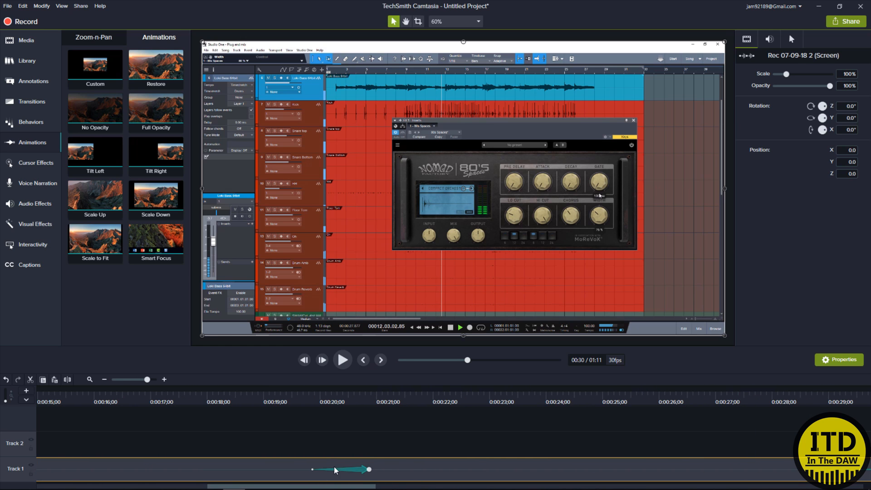
{"action": "scroll", "coordinate": [379, 469], "scroll_direction": "down", "scroll_amount": 1}
{"action": "key", "text": "ctrl+v"}
{"action": "left_click_drag", "start_coordinate": [443, 469], "coordinate": [238, 469]}
Play back the zoom-in and zoom-out animations from about 0:00:19.
{"action": "scroll", "coordinate": [253, 420], "scroll_direction": "left", "scroll_amount": 3}
{"action": "left_click", "coordinate": [237, 399]}
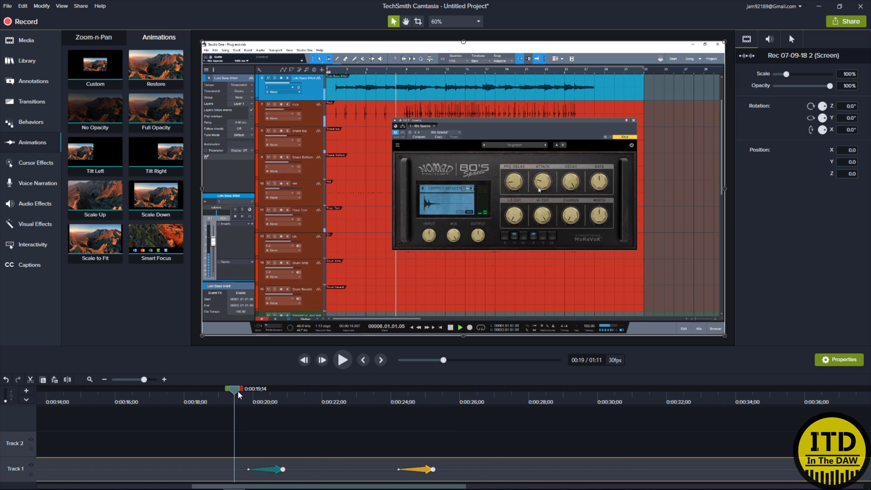
{"action": "key", "text": "space"}
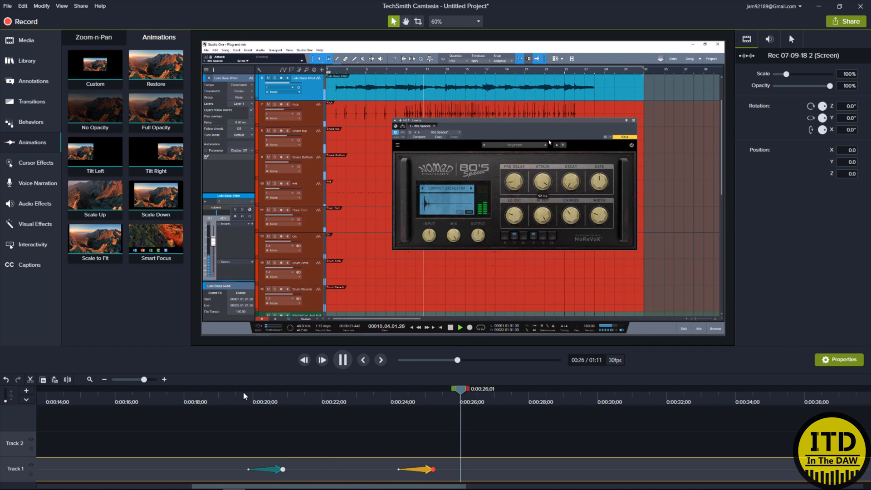
{"action": "key", "text": "space"}
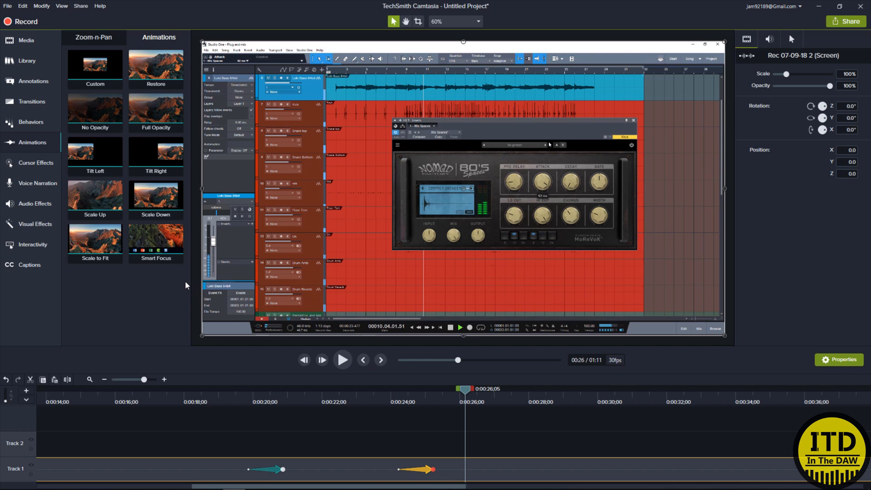
Add a Spotlight annotation over the plugin and fit its clip on Track 2 between the two zoom animations.
{"action": "left_click", "coordinate": [38, 84]}
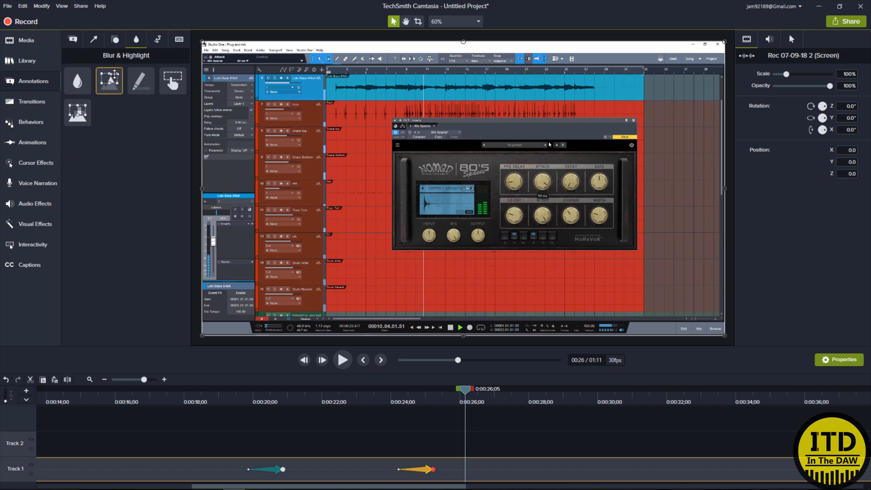
{"action": "left_click_drag", "start_coordinate": [109, 81], "coordinate": [456, 158]}
{"action": "mouse_move", "coordinate": [803, 90]}
{"action": "left_mouse_down"}
{"action": "mouse_move", "coordinate": [777, 92]}
{"action": "mouse_move", "coordinate": [852, 88]}
{"action": "mouse_move", "coordinate": [779, 91]}
{"action": "mouse_move", "coordinate": [820, 95]}
{"action": "mouse_move", "coordinate": [780, 92]}
{"action": "mouse_move", "coordinate": [809, 98]}
{"action": "left_mouse_up"}
{"action": "left_click", "coordinate": [864, 90]}
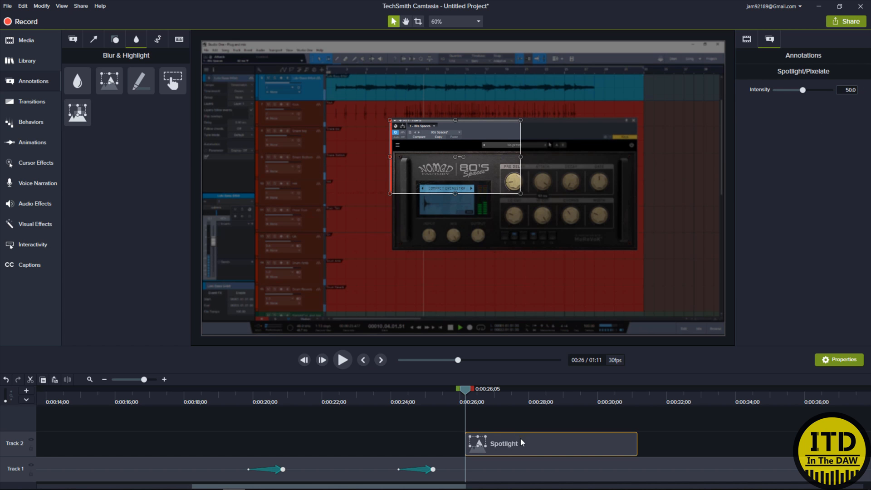
{"action": "left_click_drag", "start_coordinate": [509, 454], "coordinate": [327, 455]}
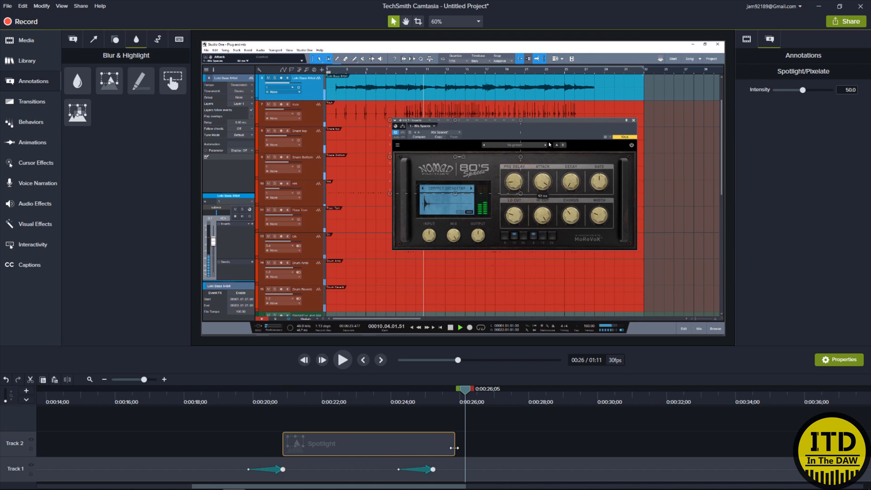
{"action": "left_click_drag", "start_coordinate": [454, 452], "coordinate": [396, 452]}
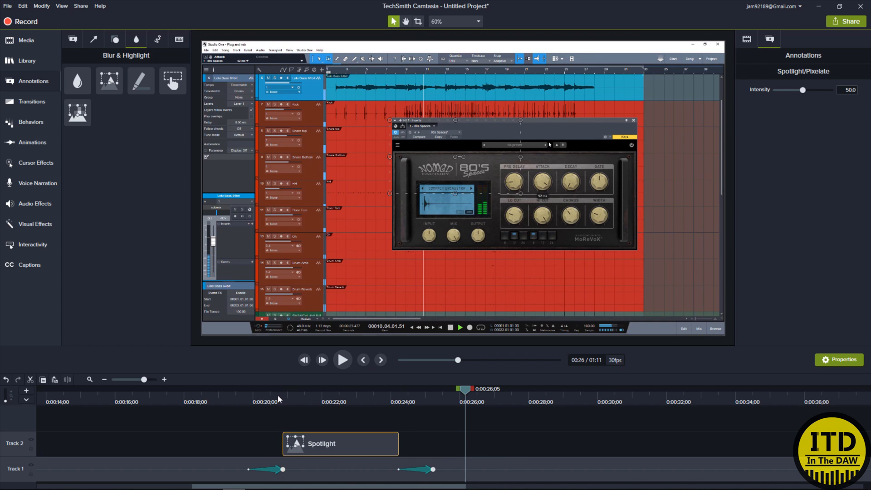
Resize the Spotlight at the end of the zoom-in so it exactly frames the 80's Spaces plugin window.
{"action": "left_click", "coordinate": [281, 399]}
{"action": "left_click", "coordinate": [282, 400]}
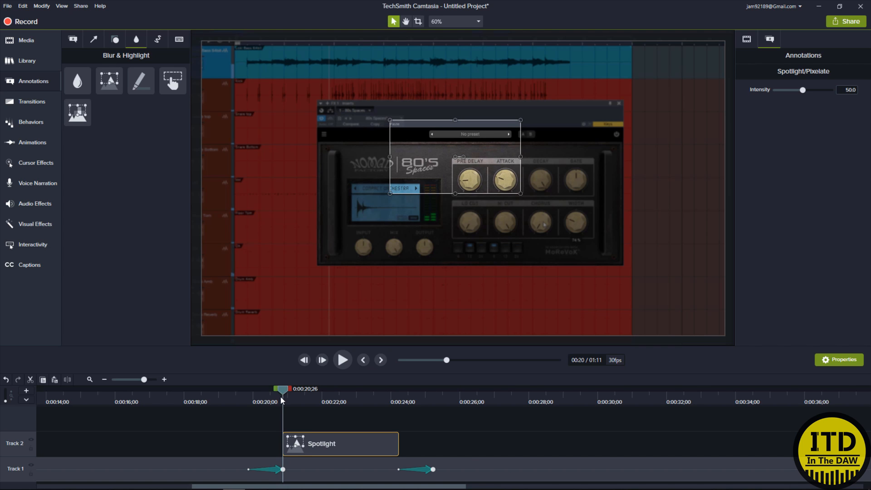
{"action": "left_click_drag", "start_coordinate": [455, 157], "coordinate": [454, 189]}
{"action": "left_click_drag", "start_coordinate": [390, 189], "coordinate": [318, 195]}
{"action": "scroll", "coordinate": [317, 194], "scroll_direction": "up", "scroll_amount": 3}
{"action": "scroll", "coordinate": [370, 190], "scroll_direction": "down", "scroll_amount": 1}
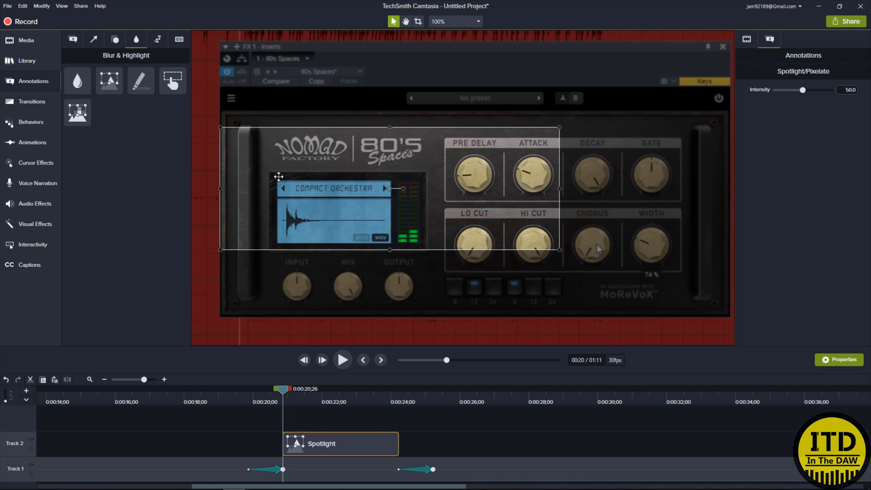
{"action": "left_click_drag", "start_coordinate": [389, 127], "coordinate": [389, 40]}
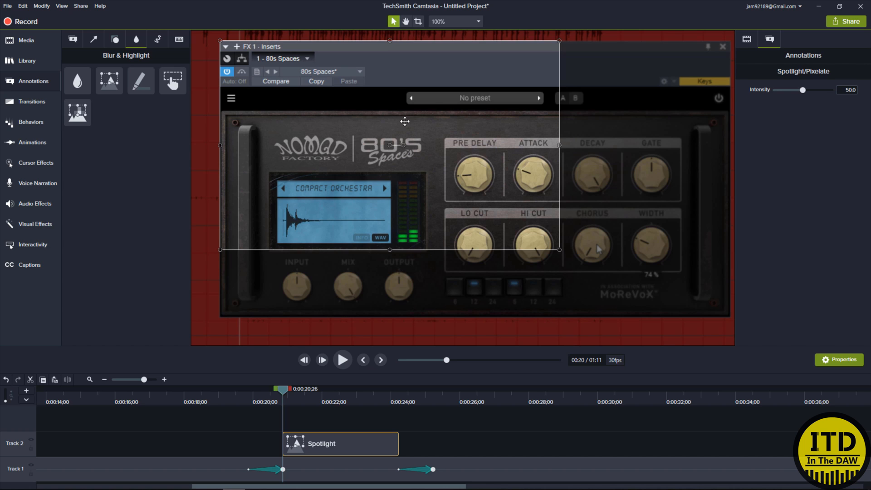
{"action": "left_click_drag", "start_coordinate": [389, 249], "coordinate": [390, 317]}
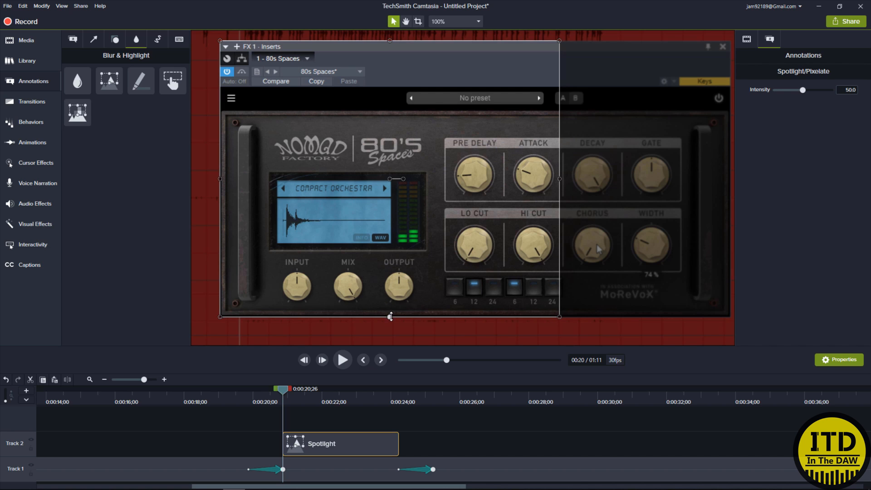
{"action": "left_click_drag", "start_coordinate": [558, 181], "coordinate": [729, 209]}
{"action": "scroll", "coordinate": [564, 174], "scroll_direction": "down", "scroll_amount": 4}
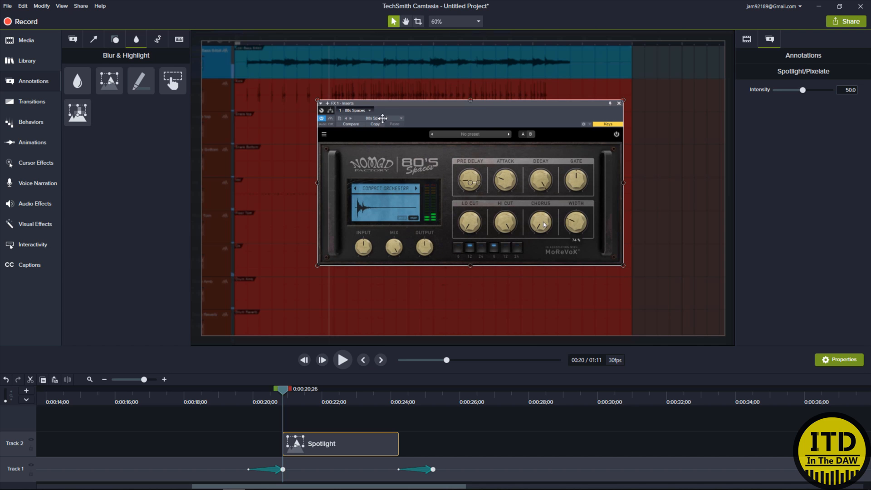
{"action": "left_click", "coordinate": [454, 21]}
{"action": "key", "text": "Escape"}
Apply a Fade transition to both ends of the Spotlight clip and play the section back from about 0:00:19.
{"action": "left_click", "coordinate": [31, 101]}
{"action": "left_click_drag", "start_coordinate": [96, 83], "coordinate": [345, 439]}
{"action": "left_click", "coordinate": [226, 396]}
{"action": "key", "text": "space"}
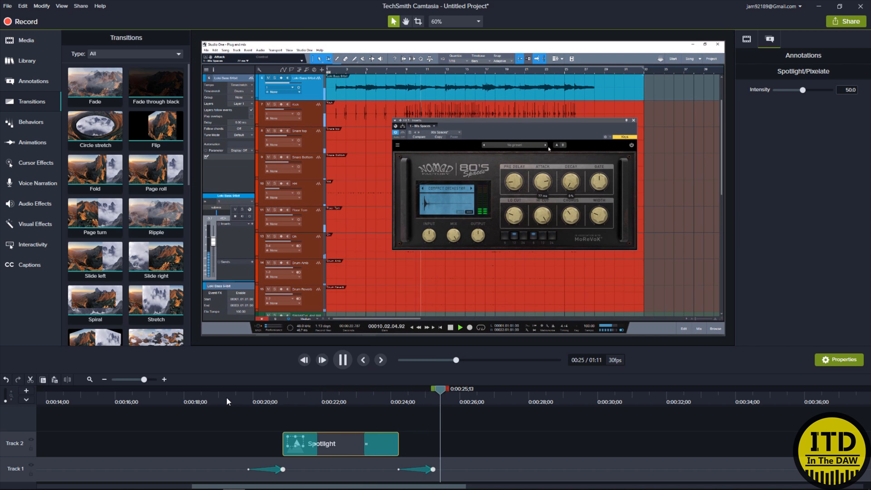
{"action": "key", "text": "space"}
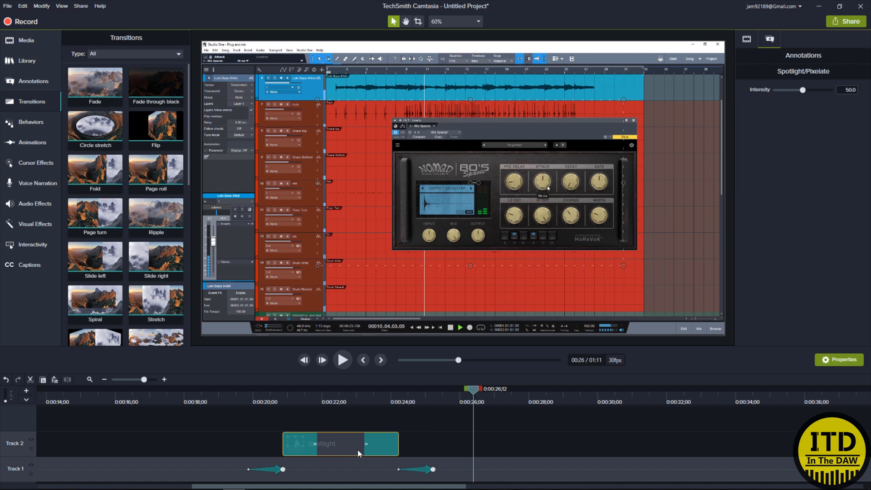
Delete the Spotlight clip from Track 2 and both zoom animations from the screen recording on Track 1.
{"action": "key", "text": "Delete"}
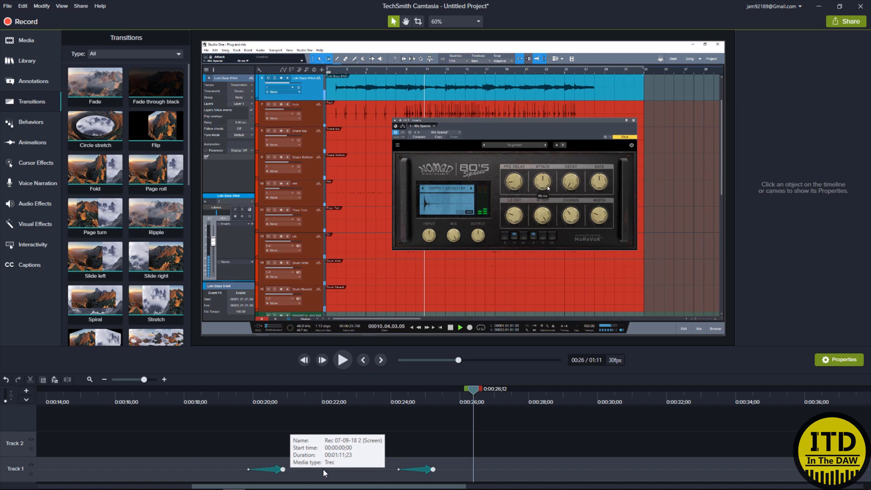
{"action": "left_click", "coordinate": [281, 469]}
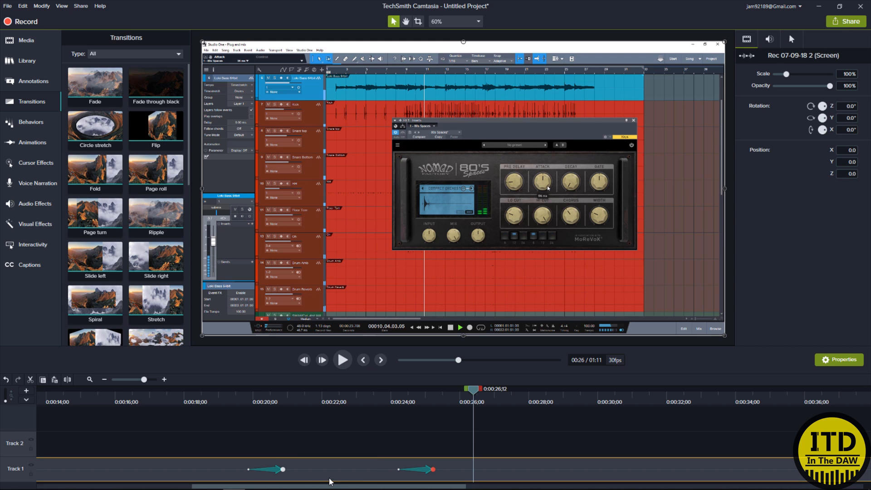
{"action": "left_click", "coordinate": [416, 469]}
{"action": "key", "text": "Delete"}
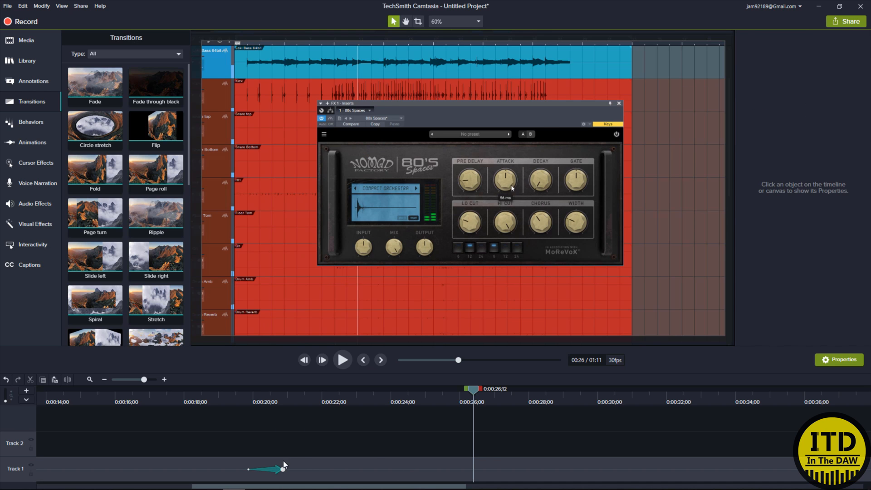
{"action": "left_click", "coordinate": [283, 468]}
{"action": "key", "text": "Delete"}
Place a copy of the screen recording on Track 2, aligned with the start of the original on Track 1.
{"action": "left_click", "coordinate": [280, 399]}
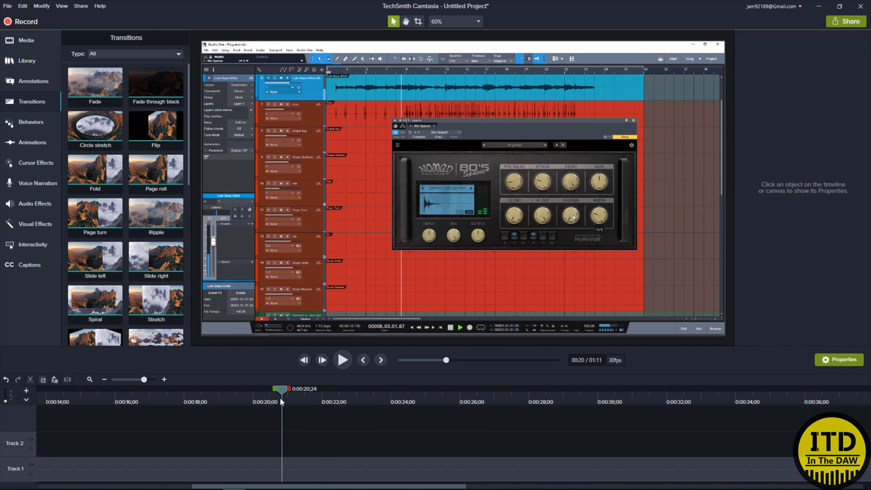
{"action": "left_click", "coordinate": [279, 397]}
{"action": "left_click", "coordinate": [291, 469]}
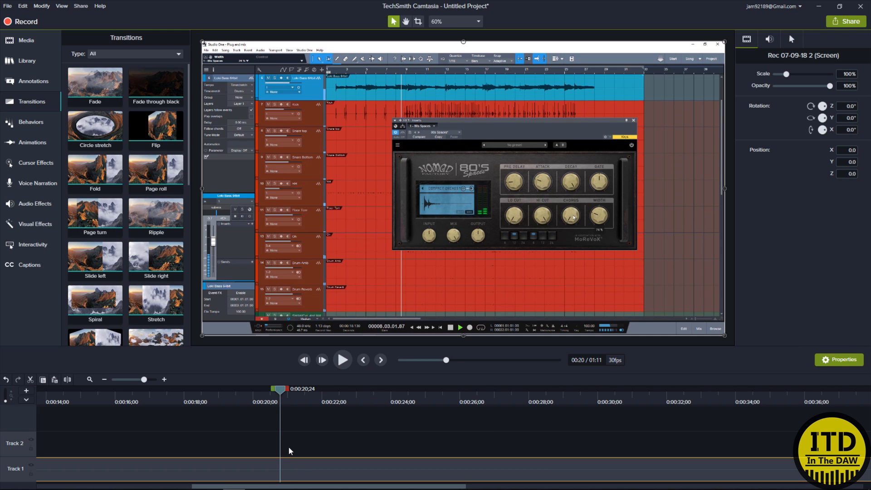
{"action": "left_click_drag", "start_coordinate": [288, 447], "coordinate": [58, 459]}
{"action": "left_click_drag", "start_coordinate": [273, 452], "coordinate": [210, 413]}
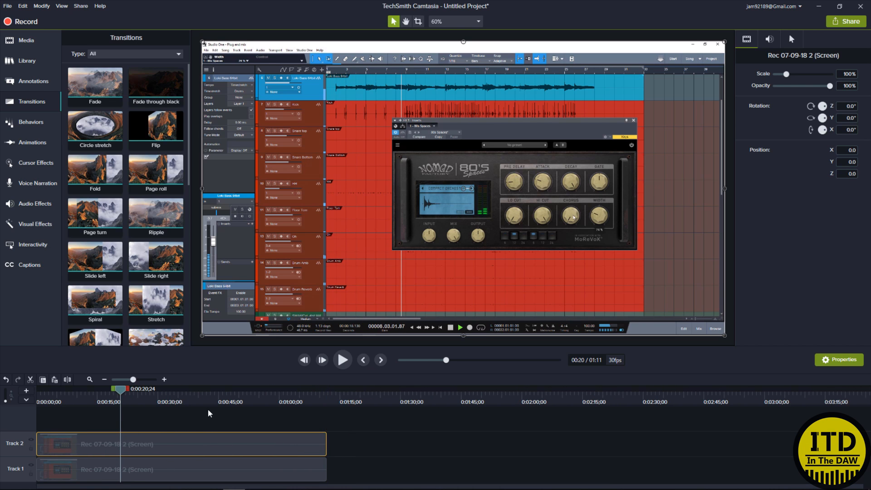
Hide Track 1 with the playhead at about 0:00:28 so that only the copy on Track 2 shows.
{"action": "left_click", "coordinate": [153, 402]}
{"action": "scroll", "coordinate": [208, 411], "scroll_direction": "up", "scroll_amount": 2}
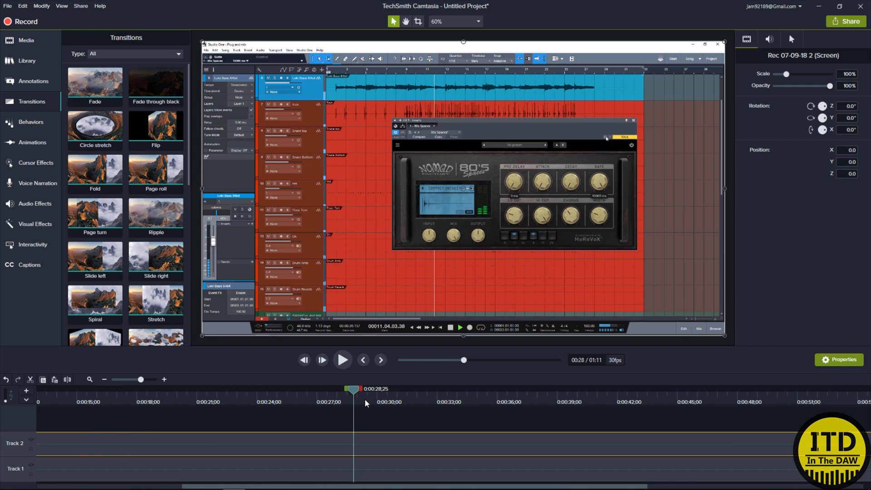
{"action": "left_click", "coordinate": [32, 466]}
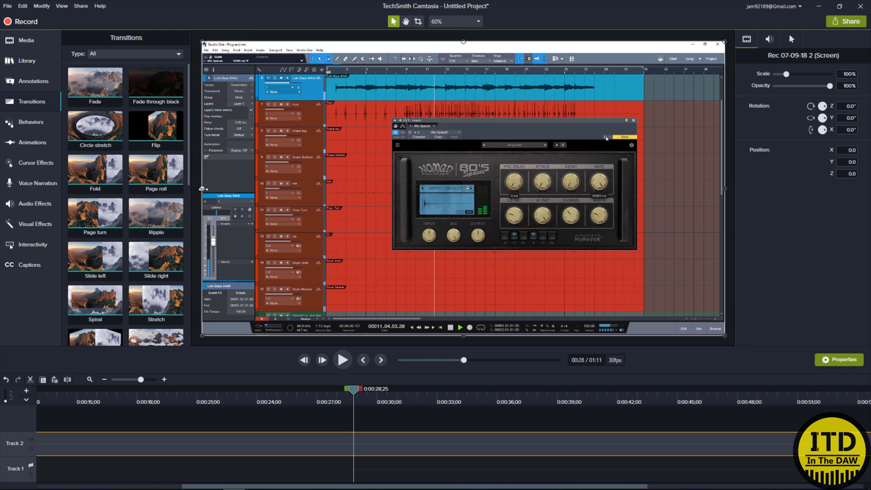
Crop the left side of the Track 2 copy up to the plugin window's left edge.
{"action": "key", "text": "alt"}
{"action": "left_click_drag", "start_coordinate": [204, 193], "coordinate": [393, 207]}
{"action": "scroll", "coordinate": [397, 164], "scroll_direction": "up", "scroll_amount": 5}
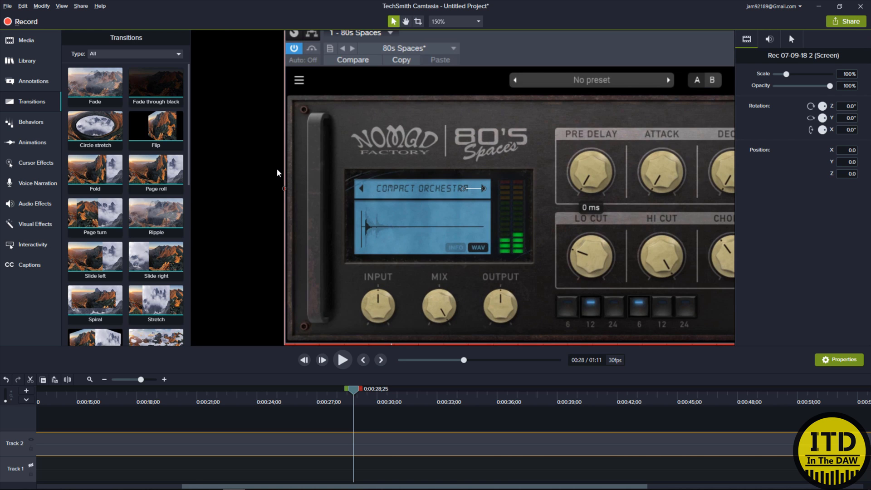
{"action": "scroll", "coordinate": [321, 146], "scroll_direction": "up", "scroll_amount": 1}
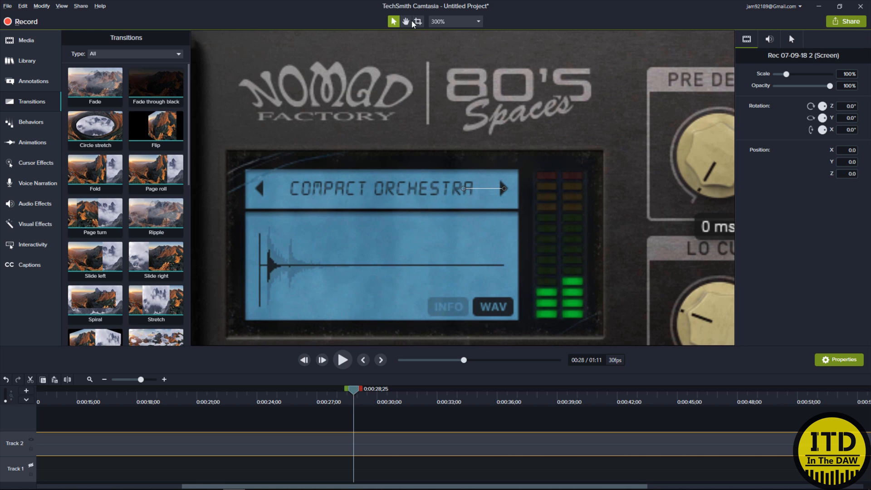
Trim the thin red strip left along the copy's left side so the crop meets the plugin frame exactly.
{"action": "left_click", "coordinate": [408, 21]}
{"action": "left_click_drag", "start_coordinate": [319, 200], "coordinate": [524, 232]}
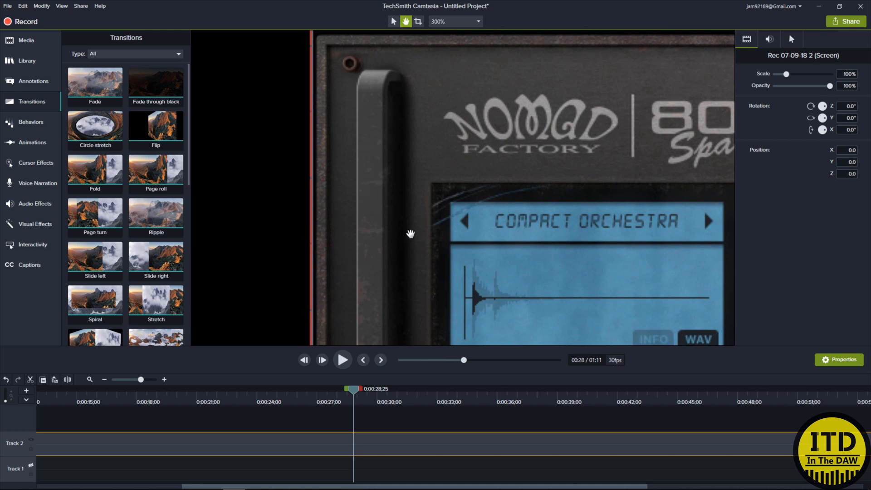
{"action": "left_click", "coordinate": [454, 21]}
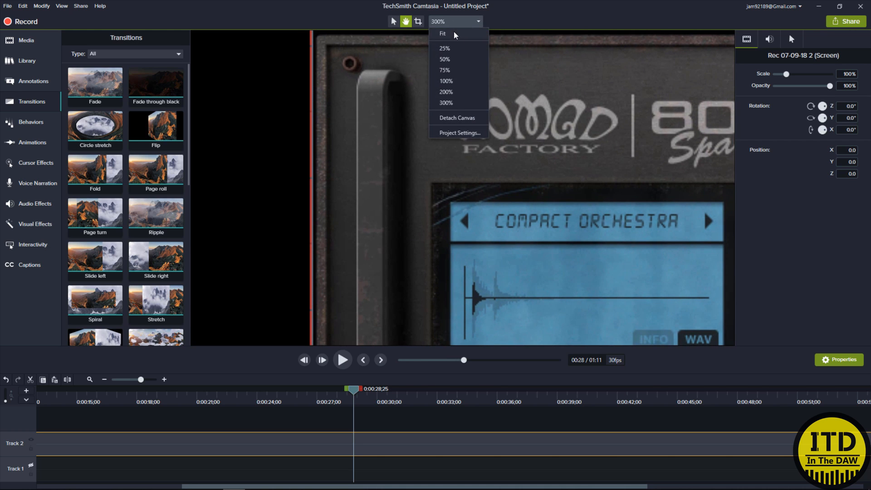
{"action": "left_click", "coordinate": [452, 49]}
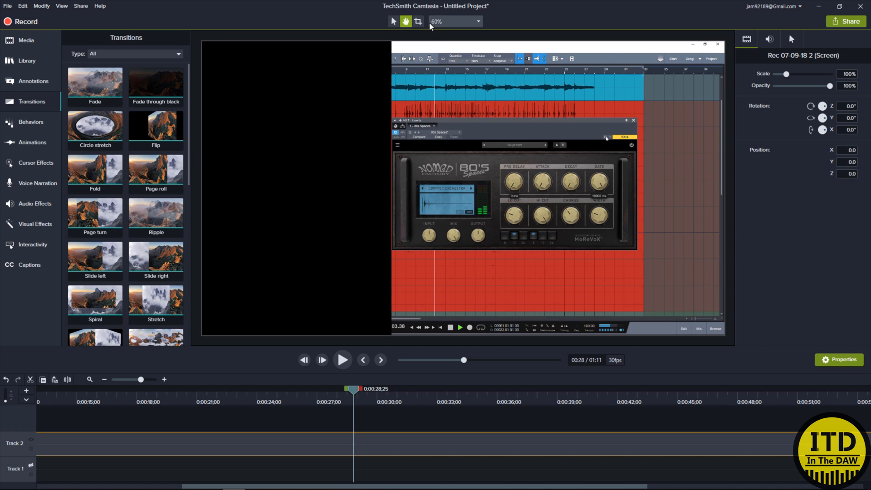
{"action": "left_click_drag", "start_coordinate": [462, 183], "coordinate": [366, 212]}
{"action": "scroll", "coordinate": [366, 213], "scroll_direction": "up", "scroll_amount": 8}
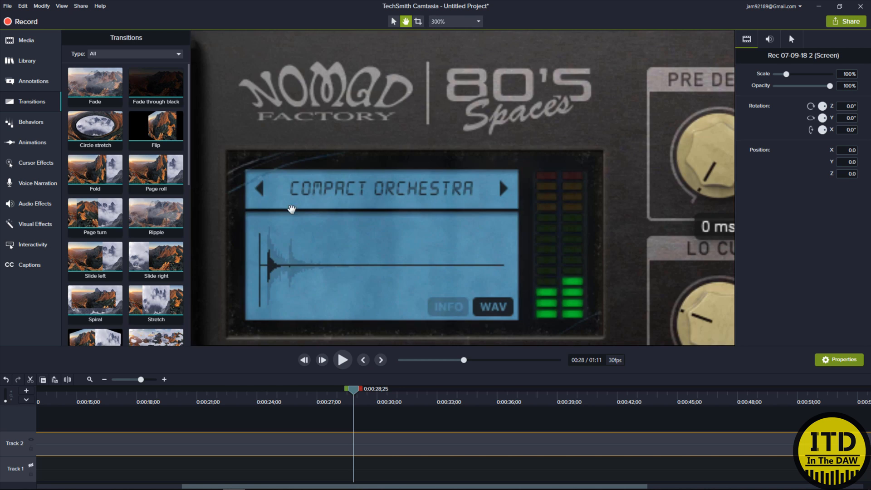
{"action": "left_click_drag", "start_coordinate": [291, 210], "coordinate": [499, 233]}
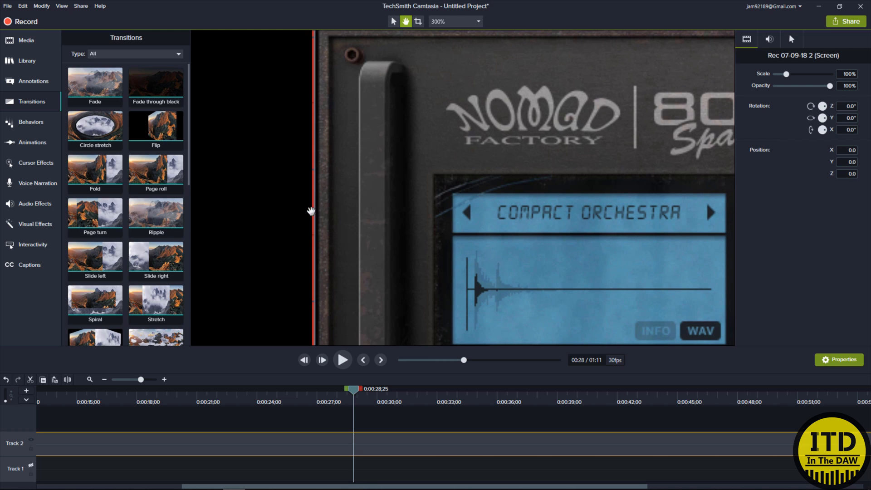
{"action": "key", "text": "alt"}
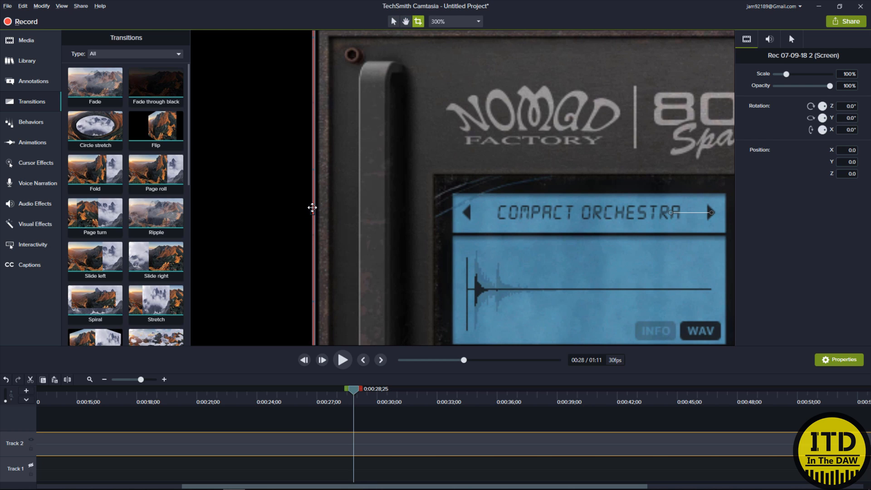
{"action": "mouse_move", "coordinate": [313, 213]}
{"action": "left_mouse_down"}
{"action": "mouse_move", "coordinate": [284, 213]}
{"action": "mouse_move", "coordinate": [316, 218]}
{"action": "left_mouse_up"}
{"action": "key", "text": "Escape"}
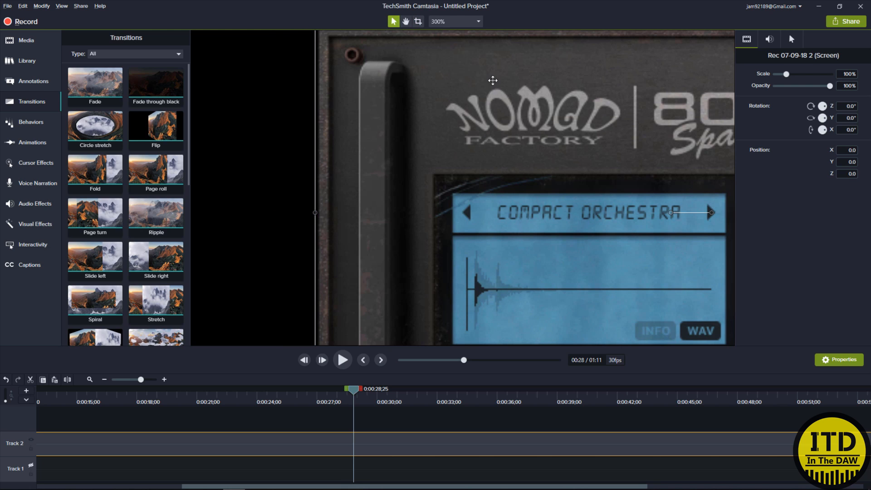
Crop the top of the Track 2 copy down into the blue audio track above the plugin window.
{"action": "left_click", "coordinate": [405, 22]}
{"action": "left_click_drag", "start_coordinate": [496, 93], "coordinate": [393, 277]}
{"action": "scroll", "coordinate": [429, 118], "scroll_direction": "up", "scroll_amount": 6}
{"action": "scroll", "coordinate": [431, 120], "scroll_direction": "left", "scroll_amount": 3}
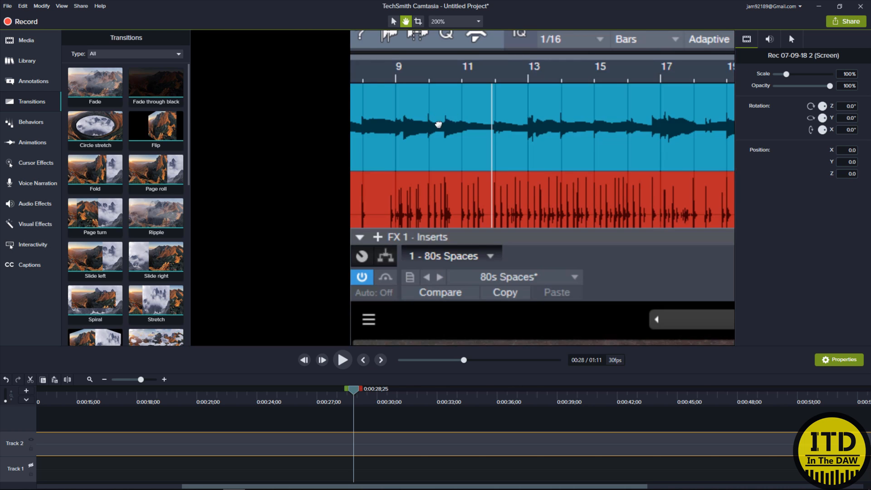
{"action": "scroll", "coordinate": [359, 196], "scroll_direction": "down", "scroll_amount": 1}
{"action": "scroll", "coordinate": [359, 196], "scroll_direction": "down", "scroll_amount": 1}
{"action": "key", "text": "alt"}
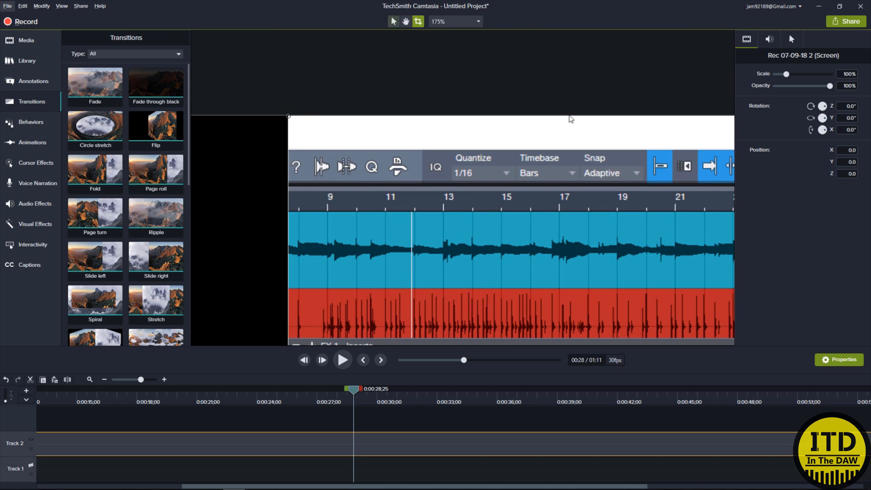
{"action": "scroll", "coordinate": [494, 158], "scroll_direction": "down", "scroll_amount": 2}
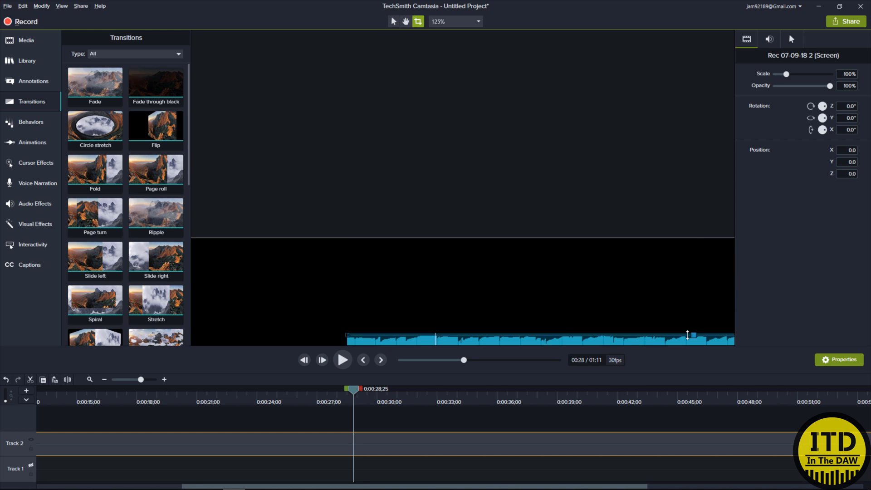
{"action": "scroll", "coordinate": [671, 291], "scroll_direction": "down", "scroll_amount": 3}
Crop the copy's top edge further down to the plugin window's title bar.
{"action": "scroll", "coordinate": [522, 144], "scroll_direction": "up", "scroll_amount": 1}
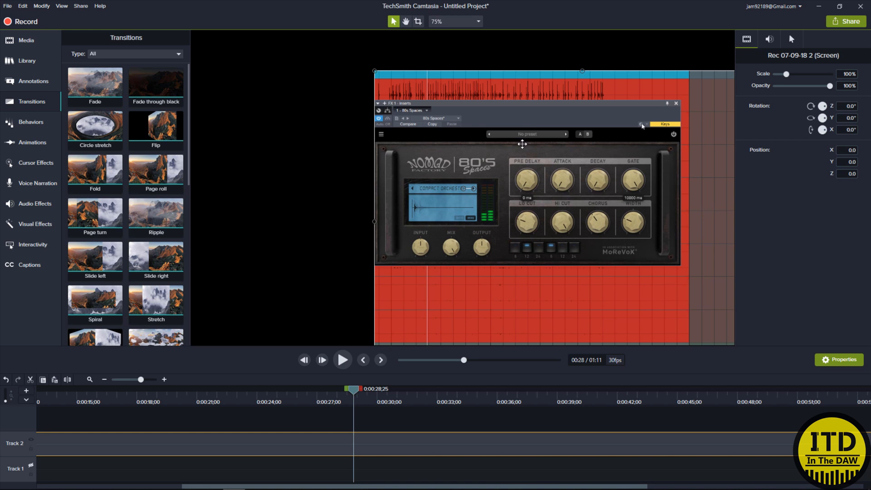
{"action": "left_click", "coordinate": [405, 21]}
{"action": "scroll", "coordinate": [576, 77], "scroll_direction": "up", "scroll_amount": 1}
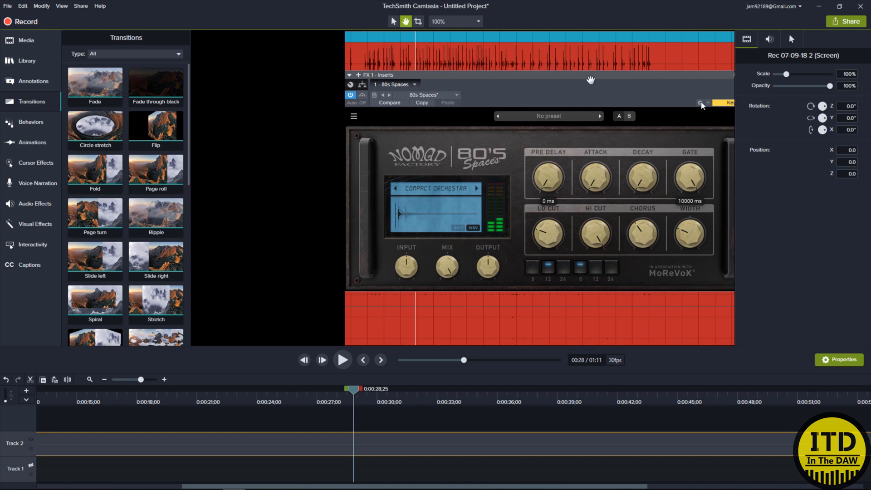
{"action": "scroll", "coordinate": [590, 80], "scroll_direction": "up", "scroll_amount": 3}
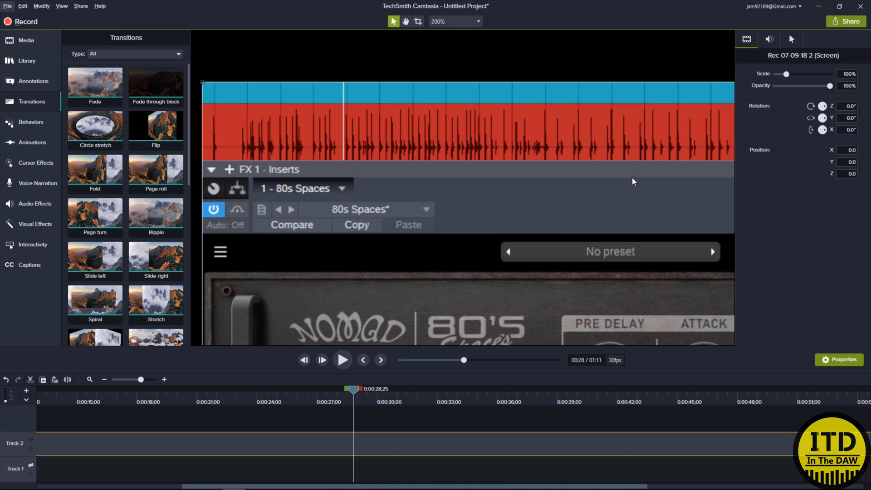
{"action": "left_click", "coordinate": [418, 22]}
{"action": "left_click_drag", "start_coordinate": [666, 91], "coordinate": [667, 172]}
Trim the leftover red line from the copy's top edge at 300% zoom and fit the canvas back in view.
{"action": "scroll", "coordinate": [674, 175], "scroll_direction": "up", "scroll_amount": 1}
{"action": "key", "text": "ctrl+2"}
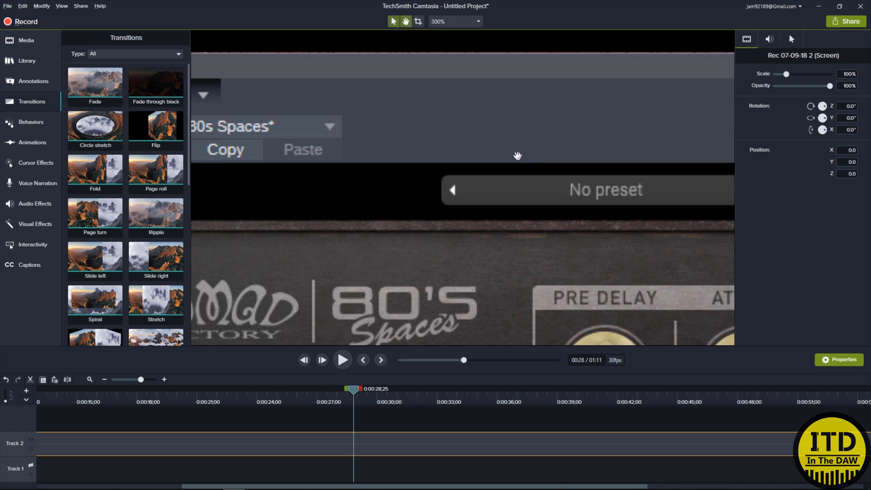
{"action": "left_click_drag", "start_coordinate": [517, 153], "coordinate": [310, 283]}
{"action": "left_click_drag", "start_coordinate": [564, 230], "coordinate": [466, 235]}
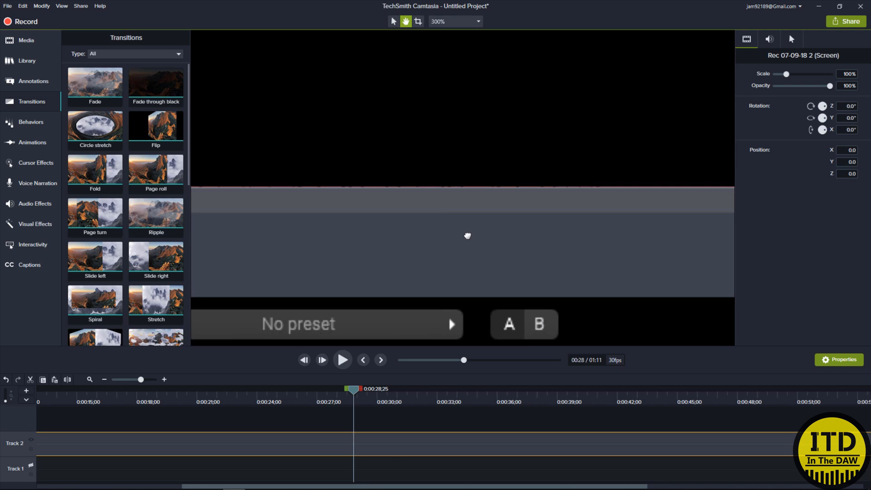
{"action": "key", "text": "ctrl+3"}
{"action": "key", "text": "ctrl+1"}
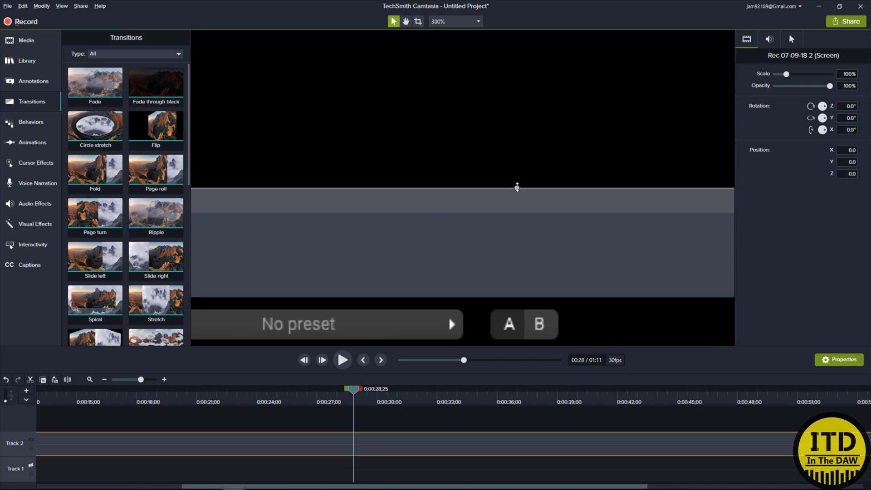
{"action": "scroll", "coordinate": [518, 187], "scroll_direction": "down", "scroll_amount": 2}
{"action": "left_click", "coordinate": [469, 22]}
{"action": "left_click", "coordinate": [462, 34]}
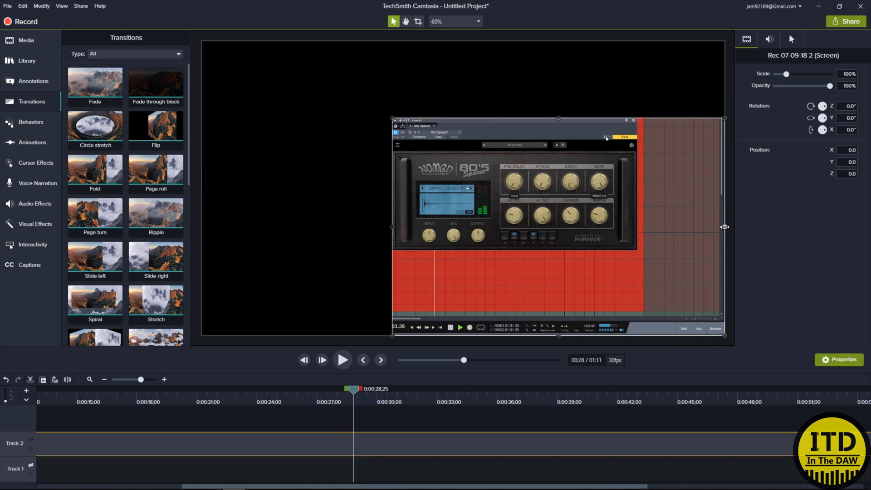
Crop the right and bottom sides of the copy in to the plugin window's edges.
{"action": "key", "text": "ctrl+3"}
{"action": "left_click_drag", "start_coordinate": [724, 227], "coordinate": [637, 233]}
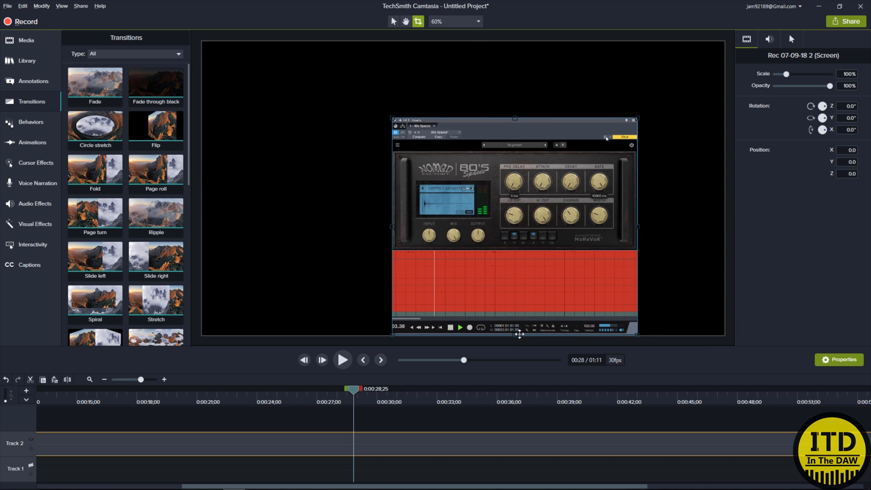
{"action": "left_click_drag", "start_coordinate": [519, 334], "coordinate": [516, 248]}
Fine-trim the copy's bottom edge at 300% zoom so it ends exactly at the plugin's lower frame.
{"action": "key", "text": "ctrl+1"}
{"action": "scroll", "coordinate": [459, 189], "scroll_direction": "up", "scroll_amount": 3}
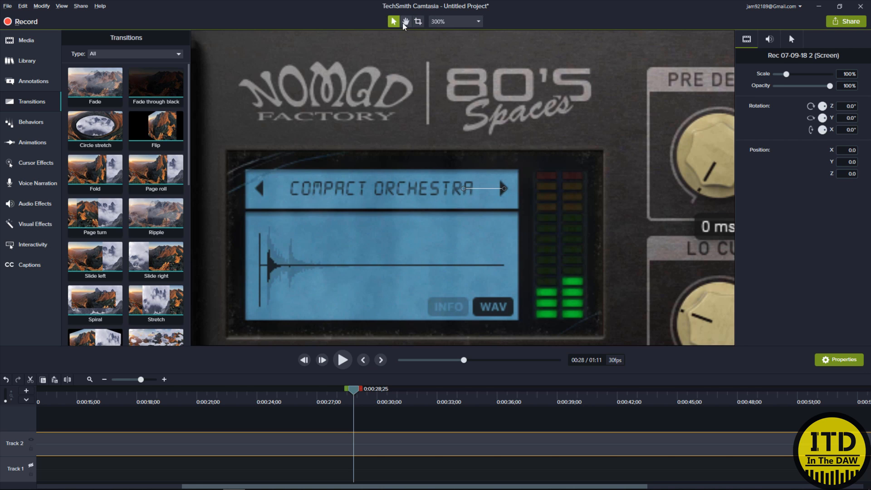
{"action": "left_click", "coordinate": [405, 22]}
{"action": "left_click_drag", "start_coordinate": [458, 336], "coordinate": [476, 77]}
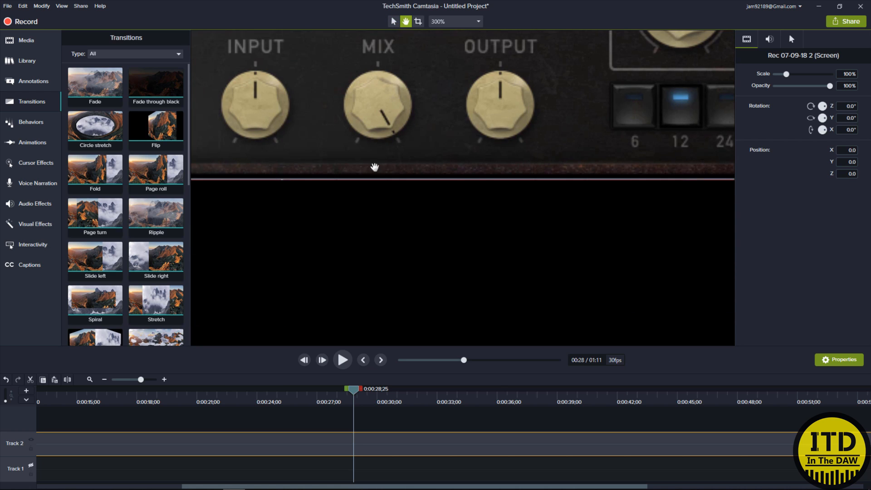
{"action": "key", "text": "ctrl+1"}
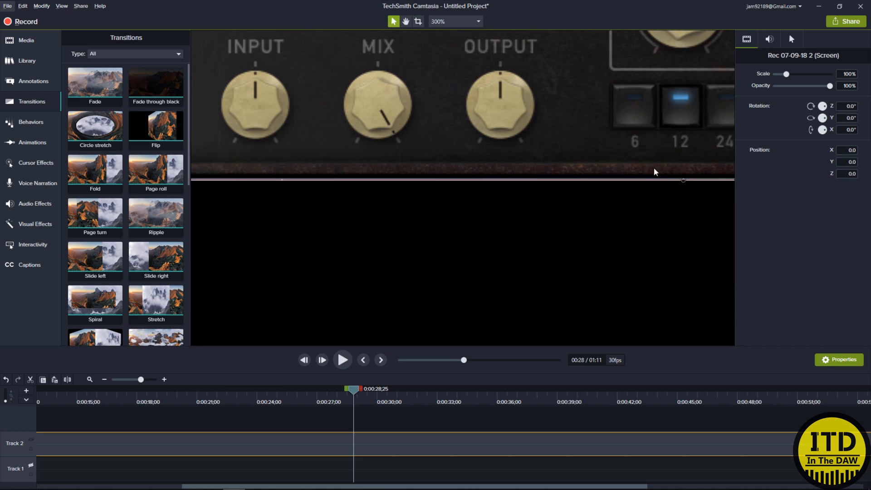
{"action": "key", "text": "ctrl+3"}
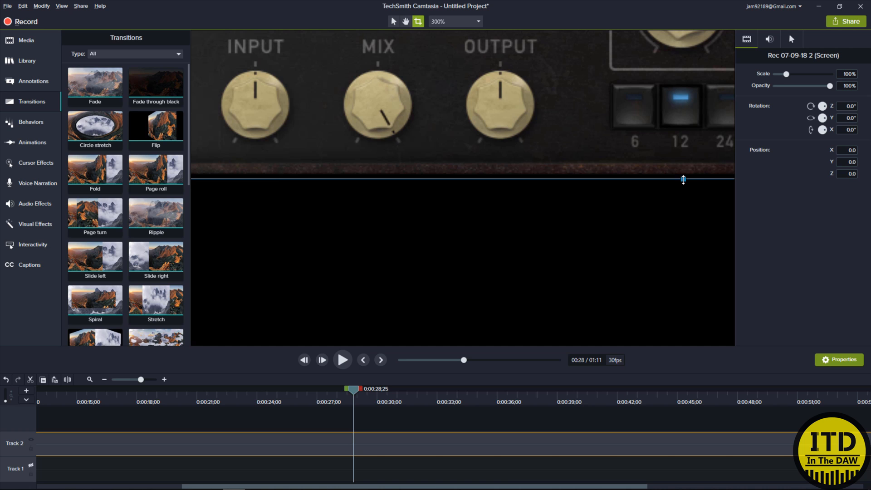
{"action": "key", "text": "ctrl+1"}
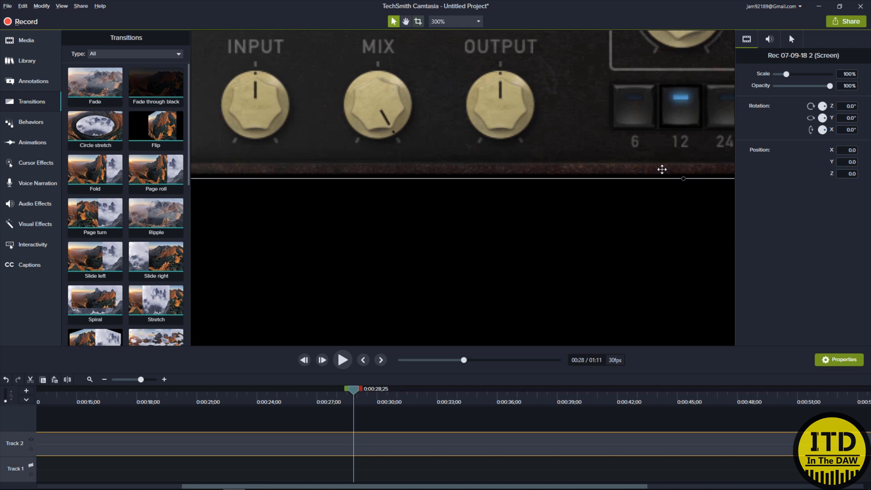
Fine-trim the copy's right edge to the plugin's frame and fit the whole canvas in view.
{"action": "left_click", "coordinate": [405, 21]}
{"action": "left_click_drag", "start_coordinate": [521, 85], "coordinate": [428, 246]}
{"action": "left_click_drag", "start_coordinate": [609, 175], "coordinate": [380, 206]}
{"action": "key", "text": "ctrl+3"}
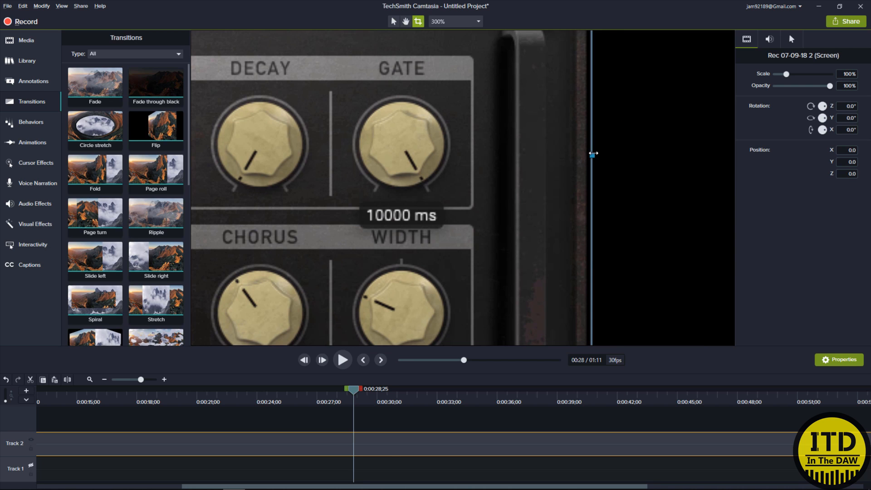
{"action": "key", "text": "ctrl+1"}
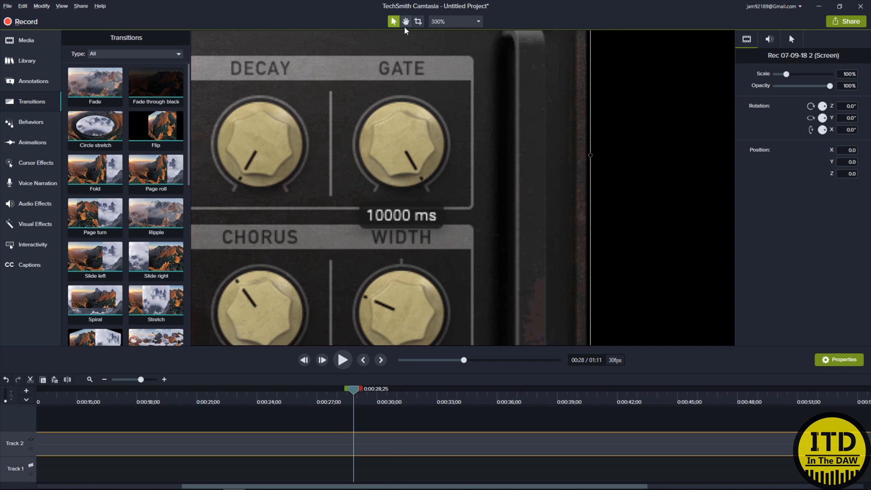
{"action": "left_click", "coordinate": [457, 21]}
{"action": "left_click", "coordinate": [456, 34]}
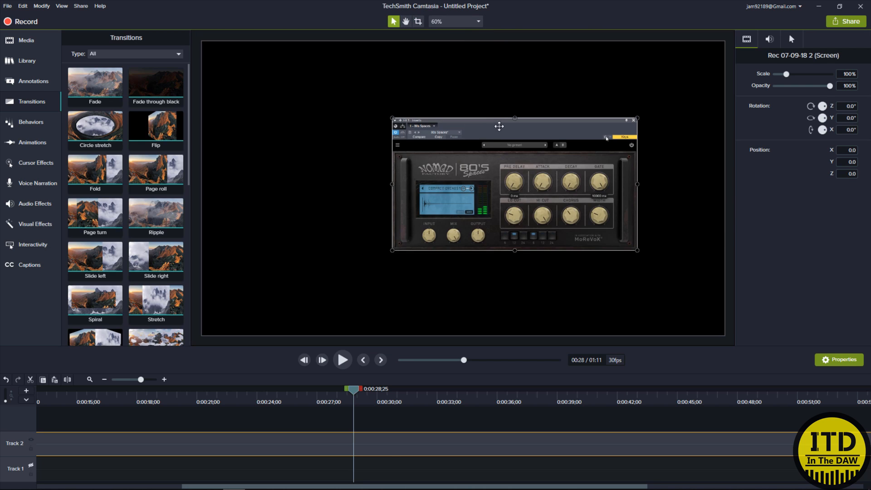
Deselect the cropped copy, make Track 1 visible again and play the section back from about 0:00:28.
{"action": "left_click", "coordinate": [460, 80]}
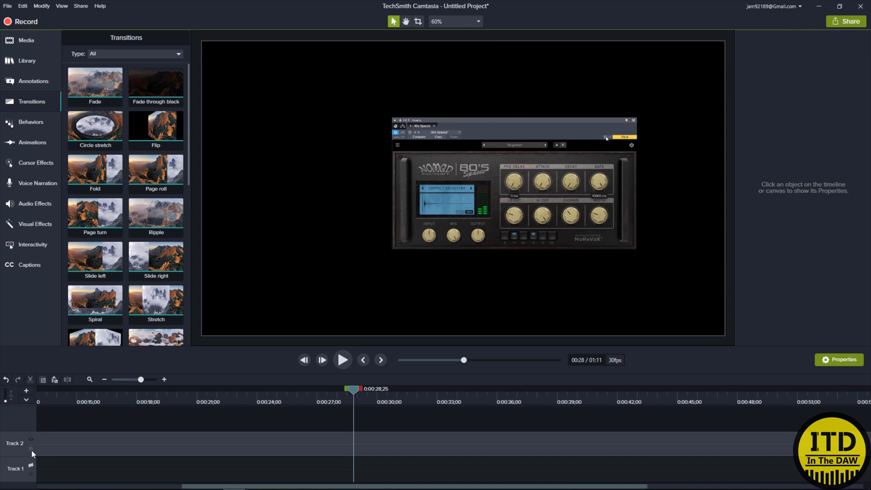
{"action": "left_click", "coordinate": [31, 465]}
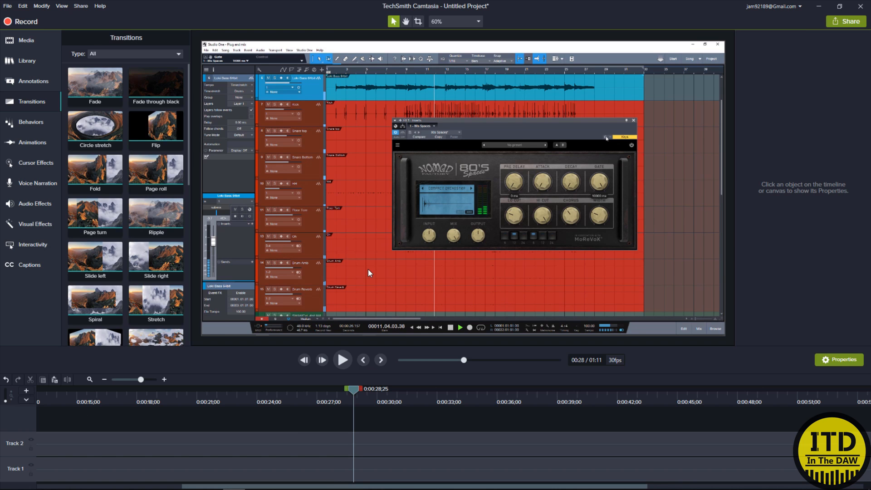
{"action": "key", "text": "space"}
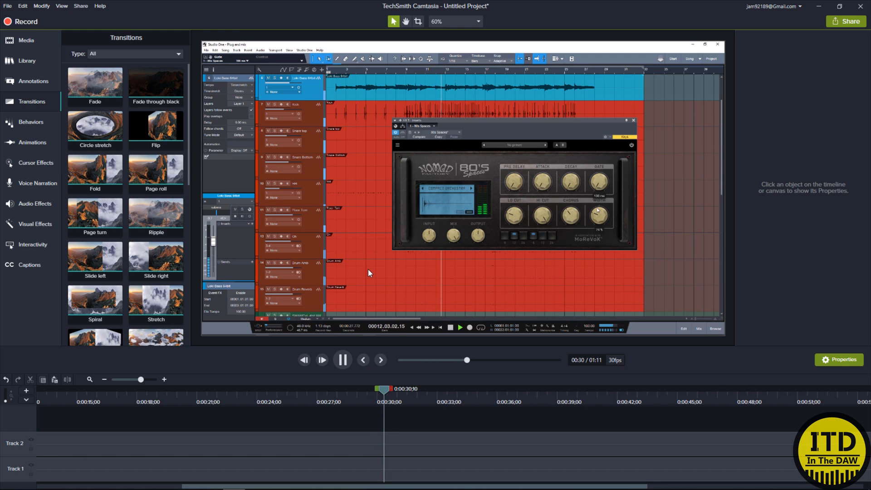
{"action": "key", "text": "space"}
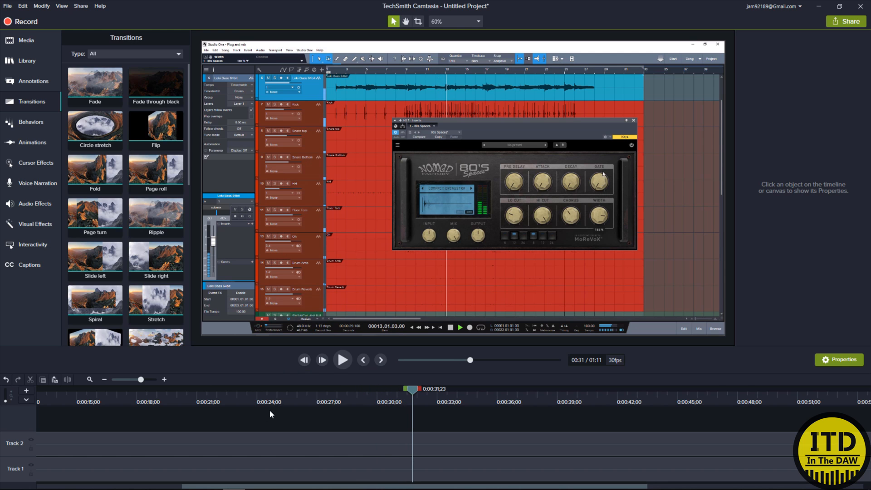
Add two Custom animations to the Track 2 copy, starting at about 0:00:23 and 0:00:28, and place the playhead between them.
{"action": "left_click", "coordinate": [274, 402]}
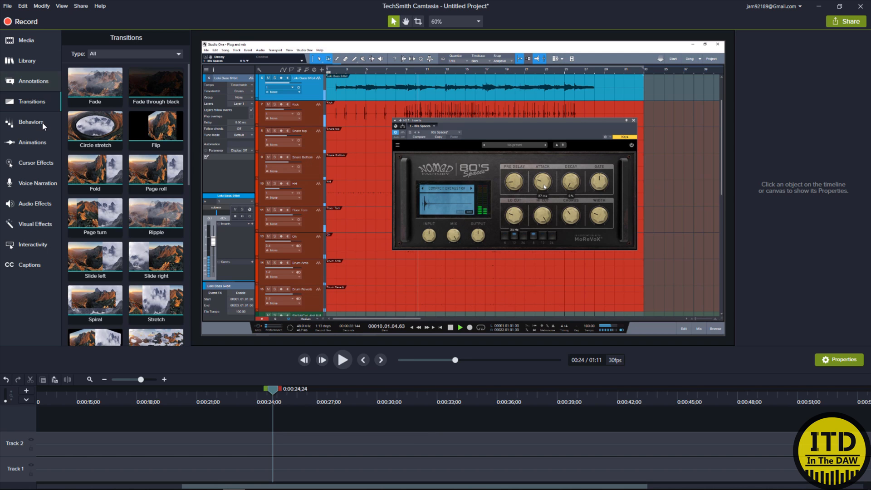
{"action": "left_click", "coordinate": [33, 145]}
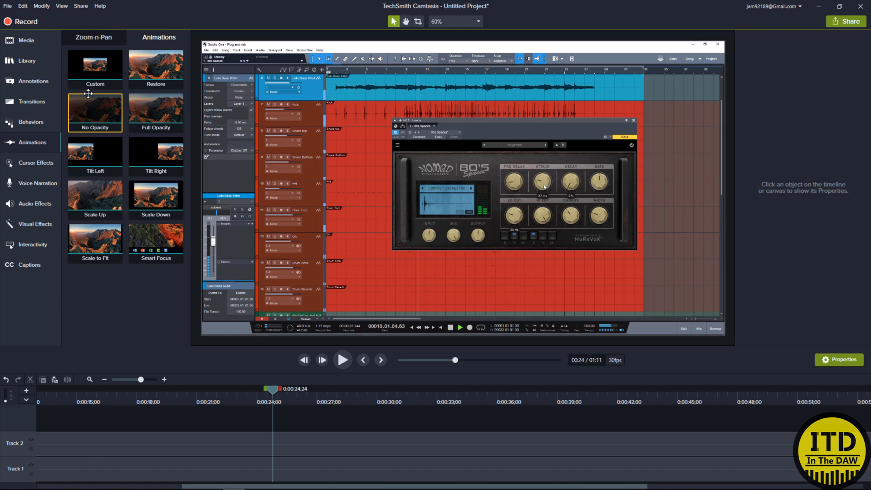
{"action": "left_click_drag", "start_coordinate": [89, 69], "coordinate": [257, 443]}
{"action": "left_click_drag", "start_coordinate": [104, 80], "coordinate": [346, 443]}
{"action": "left_click", "coordinate": [267, 400]}
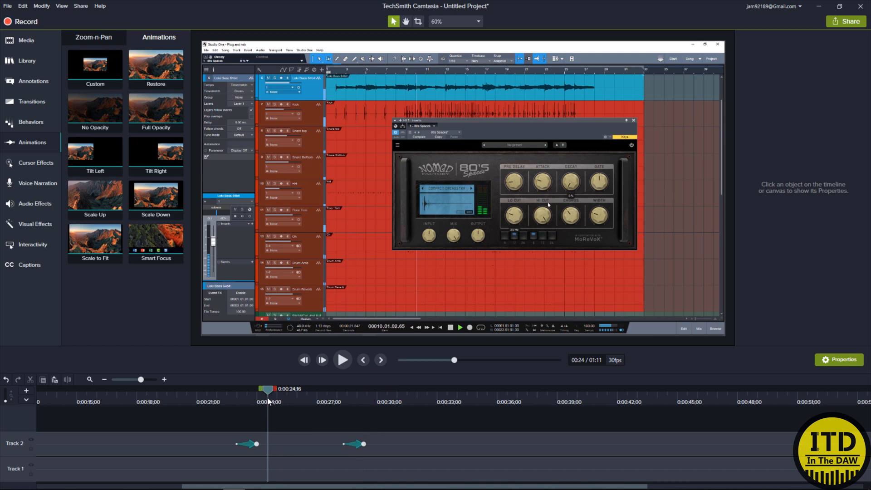
Step the playhead back to the end of the first Track 2 animation at 0:00:23;29 and select the cropped copy.
{"action": "key", "text": "ctrl+Left"}
{"action": "key", "text": "ctrl+Left"}
{"action": "key", "text": "ctrl+Left"}
{"action": "key", "text": "ctrl+Left"}
{"action": "key", "text": "ctrl+Left"}
{"action": "key", "text": "ctrl+Left"}
{"action": "key", "text": "ctrl+Left"}
{"action": "key", "text": "ctrl+Left"}
{"action": "key", "text": "ctrl+Left"}
{"action": "key", "text": "ctrl+Left"}
{"action": "key", "text": "ctrl+Left"}
{"action": "key", "text": "ctrl+Left"}
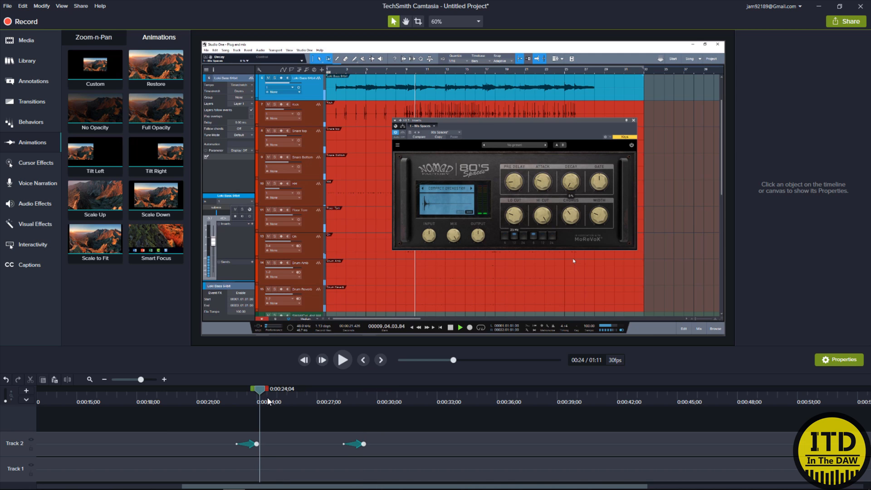
{"action": "key", "text": "ctrl+Left"}
{"action": "key", "text": "ctrl+Left"}
{"action": "key", "text": "ctrl+Left"}
{"action": "key", "text": "ctrl+Left"}
{"action": "left_click", "coordinate": [282, 449]}
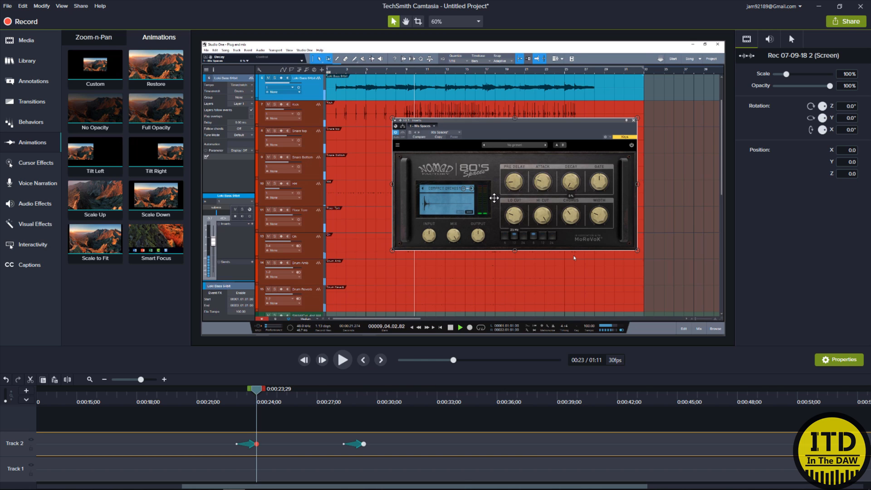
Enlarge the cropped plugin copy to about 145% and position it near the middle of the canvas.
{"action": "left_click_drag", "start_coordinate": [463, 188], "coordinate": [409, 192]}
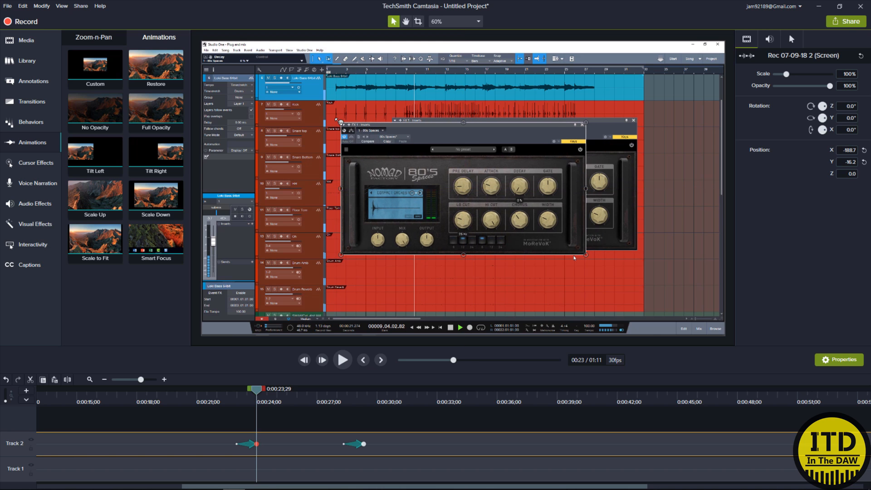
{"action": "left_click_drag", "start_coordinate": [340, 122], "coordinate": [271, 84]}
{"action": "left_click_drag", "start_coordinate": [585, 255], "coordinate": [626, 276]}
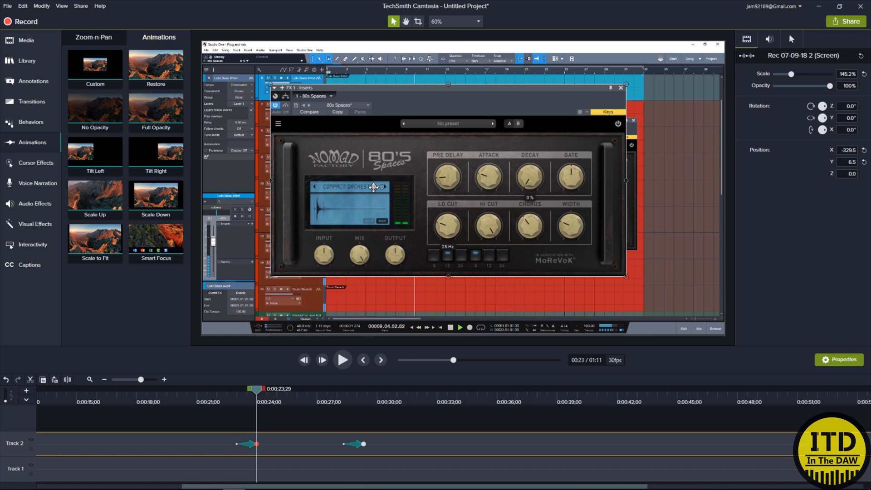
{"action": "left_click_drag", "start_coordinate": [373, 187], "coordinate": [391, 197]}
Add a Spotlight annotation on Track 3 at 0:00:22;29 and size it to the plugin window's frame.
{"action": "left_click", "coordinate": [364, 402]}
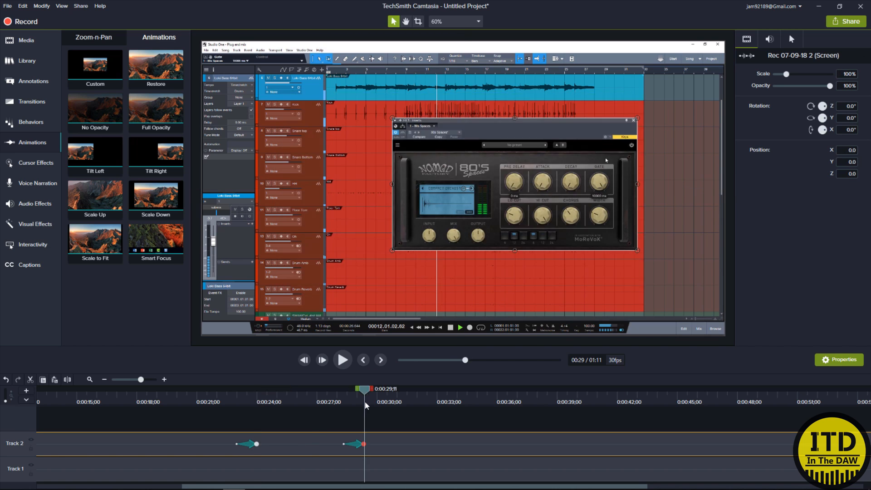
{"action": "left_click_drag", "start_coordinate": [361, 403], "coordinate": [238, 394]}
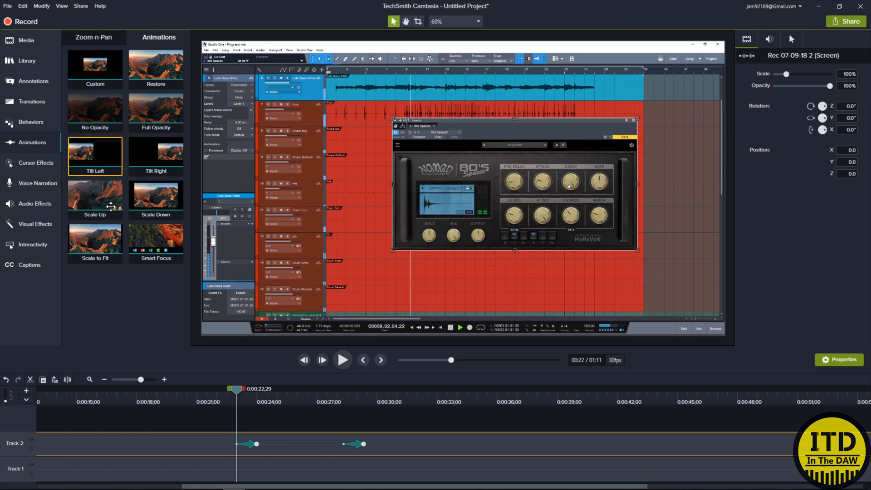
{"action": "left_click", "coordinate": [27, 103]}
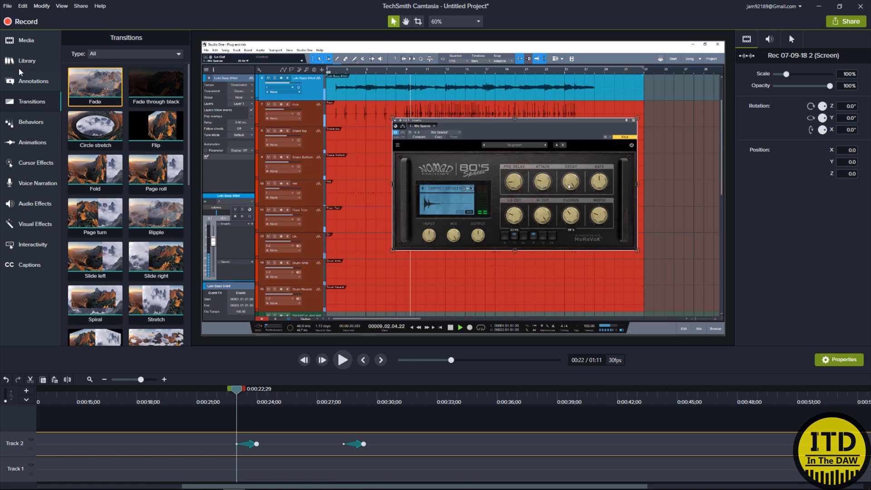
{"action": "left_click", "coordinate": [27, 80]}
{"action": "mouse_move", "coordinate": [109, 80]}
{"action": "left_mouse_down"}
{"action": "mouse_move", "coordinate": [438, 178]}
{"action": "mouse_move", "coordinate": [456, 160]}
{"action": "left_mouse_up"}
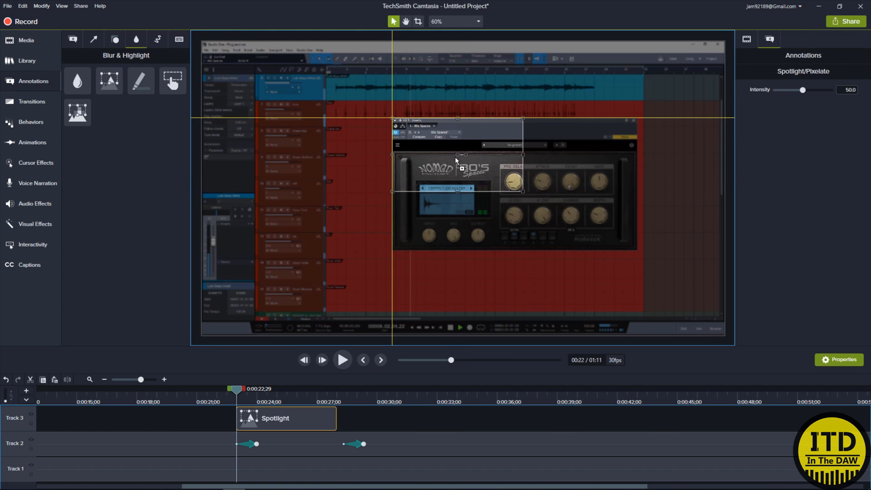
{"action": "left_click_drag", "start_coordinate": [523, 191], "coordinate": [637, 250]}
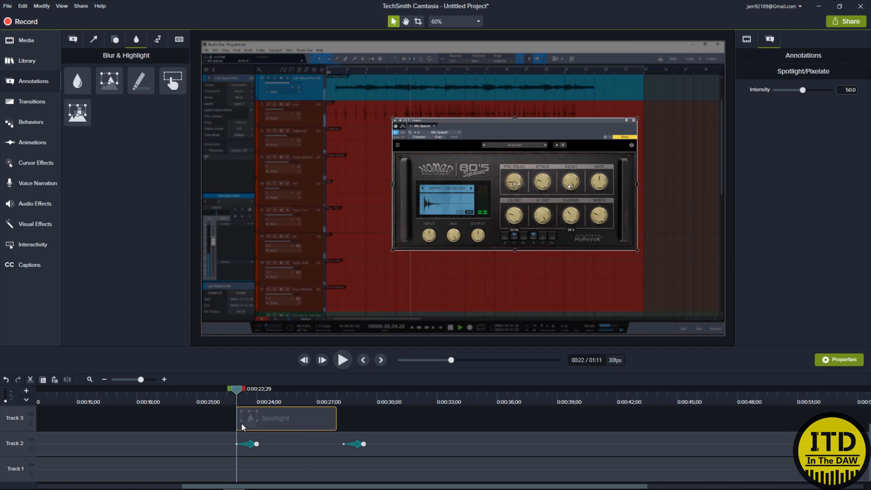
Add two Custom animations to the Spotlight, aligned with those on Track 2, and extend the clip to about 0:00:29;15.
{"action": "scroll", "coordinate": [252, 429], "scroll_direction": "up", "scroll_amount": 3}
{"action": "scroll", "coordinate": [262, 426], "scroll_direction": "down", "scroll_amount": 2}
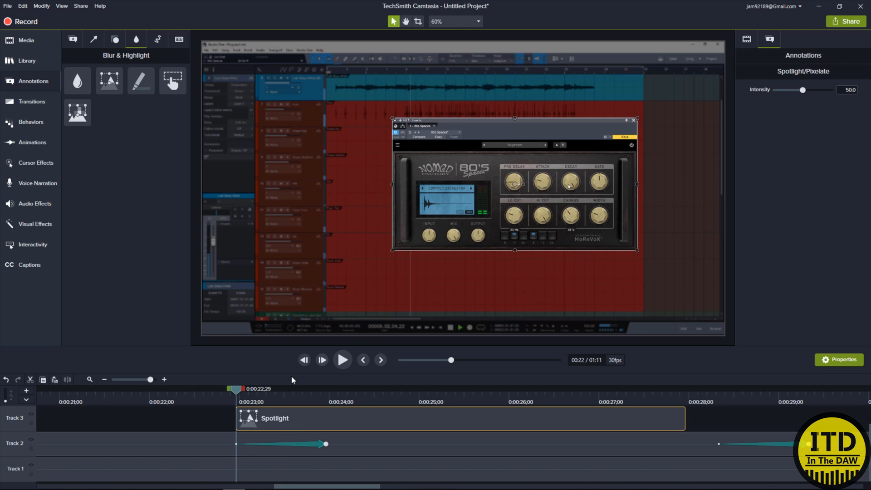
{"action": "left_click", "coordinate": [28, 142]}
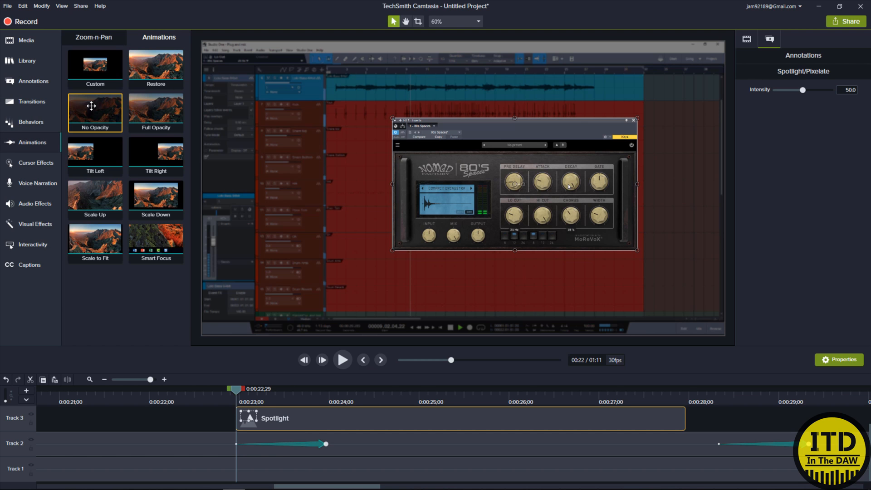
{"action": "left_click_drag", "start_coordinate": [95, 72], "coordinate": [258, 421]}
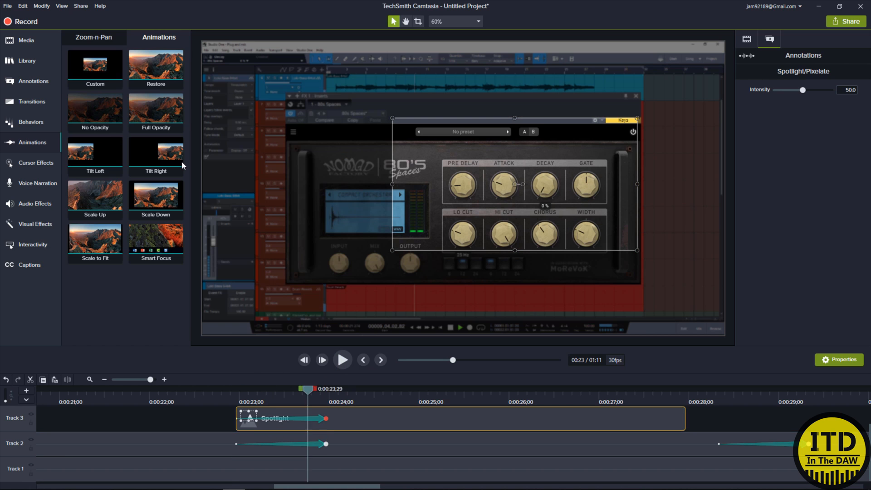
{"action": "left_click_drag", "start_coordinate": [648, 454], "coordinate": [796, 421]}
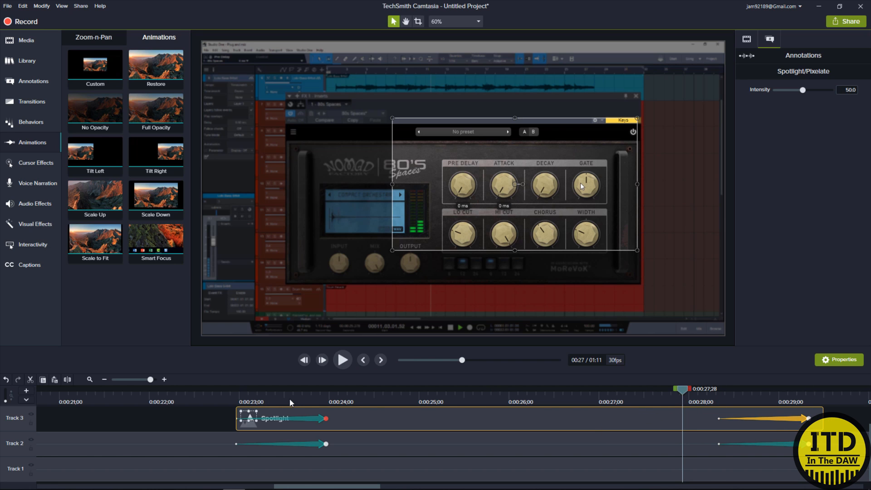
At 0:00:23;29, stretch all four sides of the Spotlight to the edges of the enlarged plugin copy.
{"action": "left_click_drag", "start_coordinate": [305, 400], "coordinate": [331, 389]}
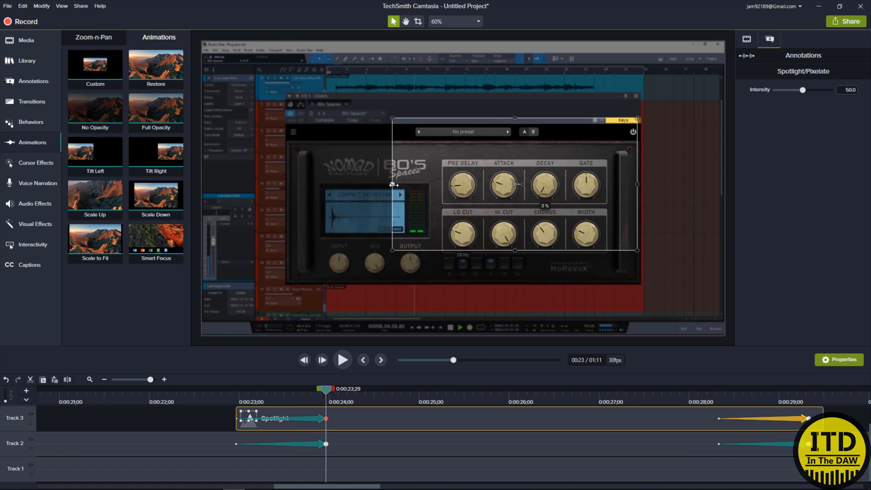
{"action": "left_click_drag", "start_coordinate": [394, 185], "coordinate": [286, 185]}
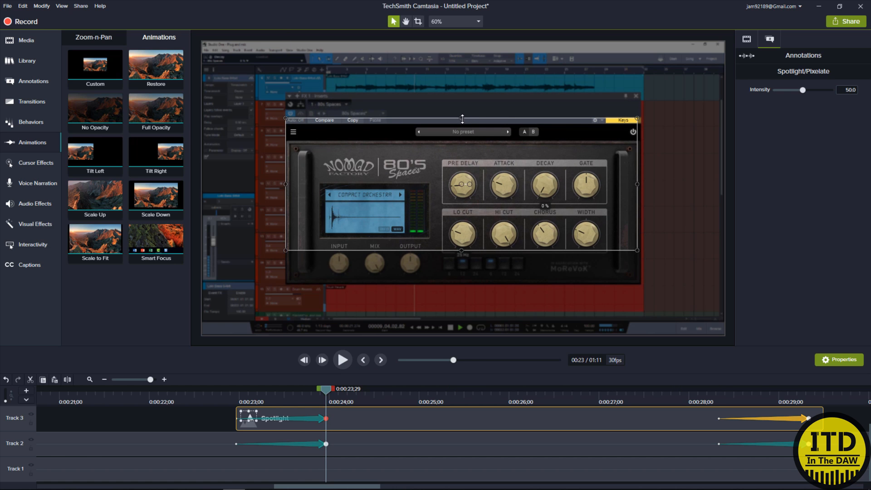
{"action": "left_click_drag", "start_coordinate": [463, 118], "coordinate": [461, 93]}
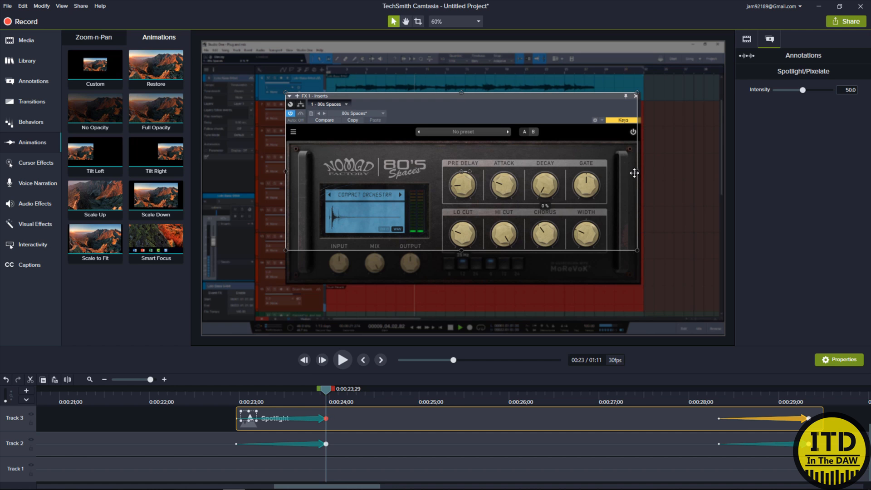
{"action": "left_click_drag", "start_coordinate": [634, 172], "coordinate": [641, 173]}
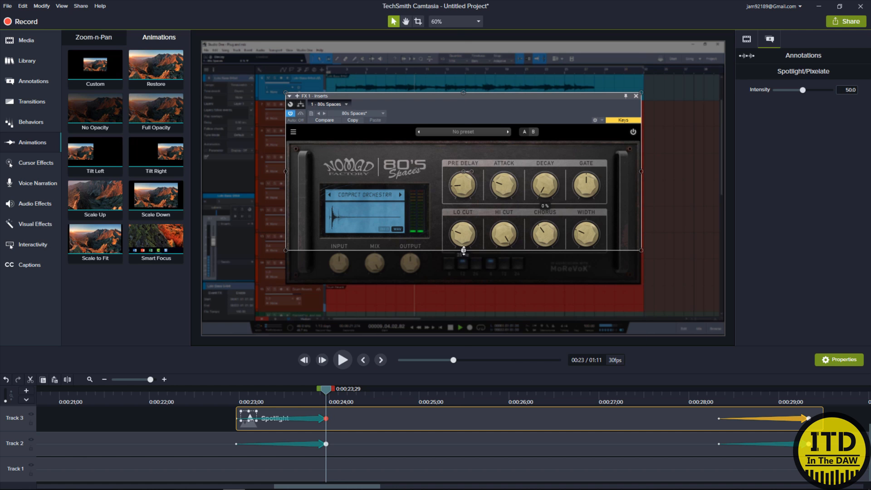
{"action": "left_click_drag", "start_coordinate": [463, 250], "coordinate": [463, 285]}
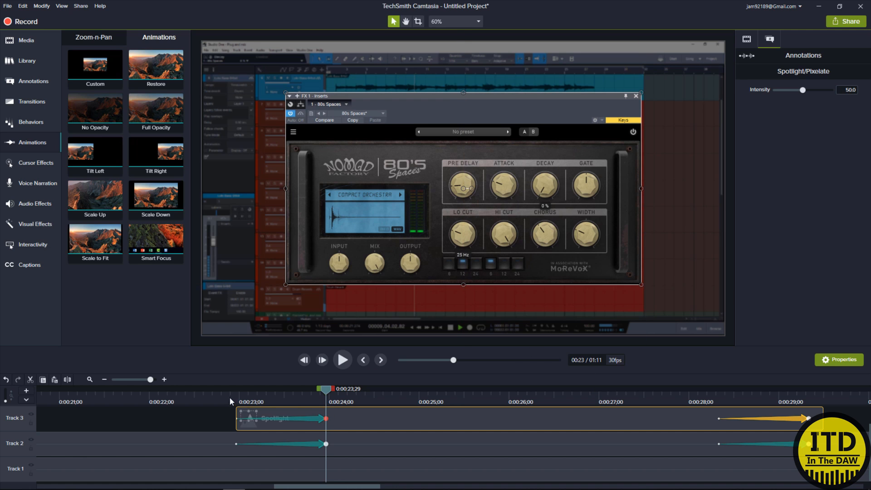
Play back the Spotlight's opening from 0:00:22;24 and its closing from about 0:00:28 to check both animations.
{"action": "left_click", "coordinate": [236, 394]}
{"action": "left_click", "coordinate": [222, 394]}
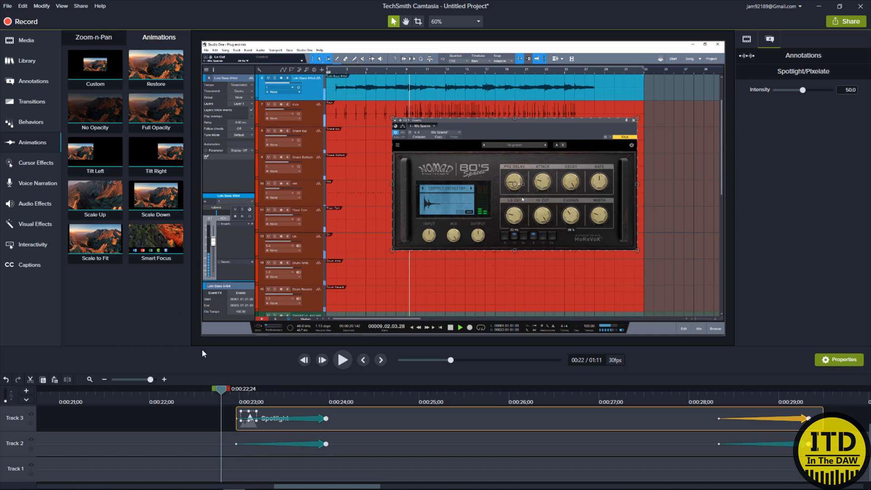
{"action": "key", "text": "space"}
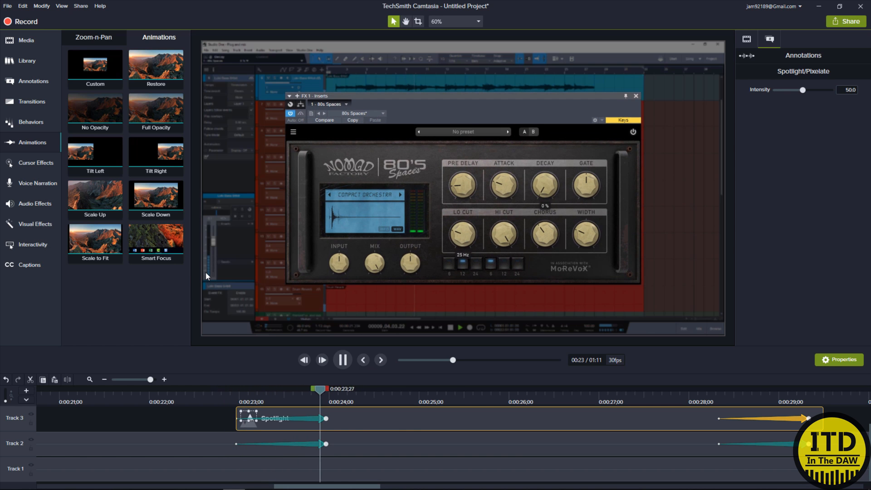
{"action": "key", "text": "space"}
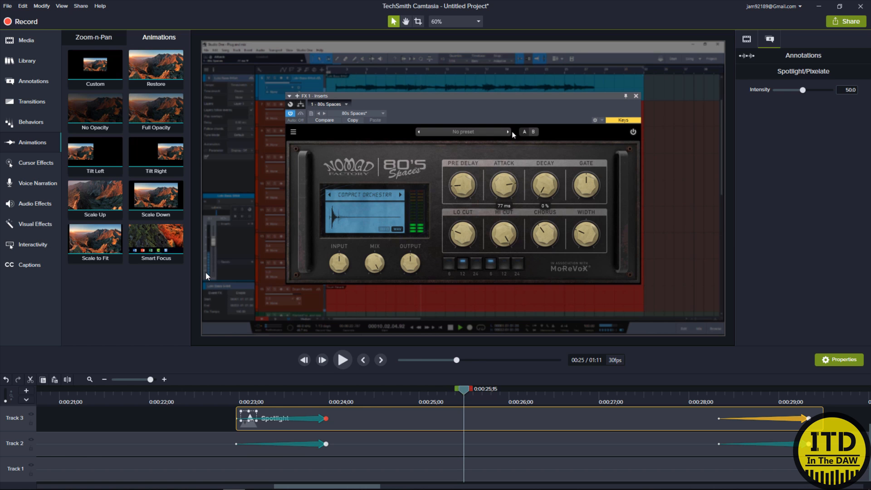
{"action": "left_click", "coordinate": [703, 401]}
{"action": "key", "text": "space"}
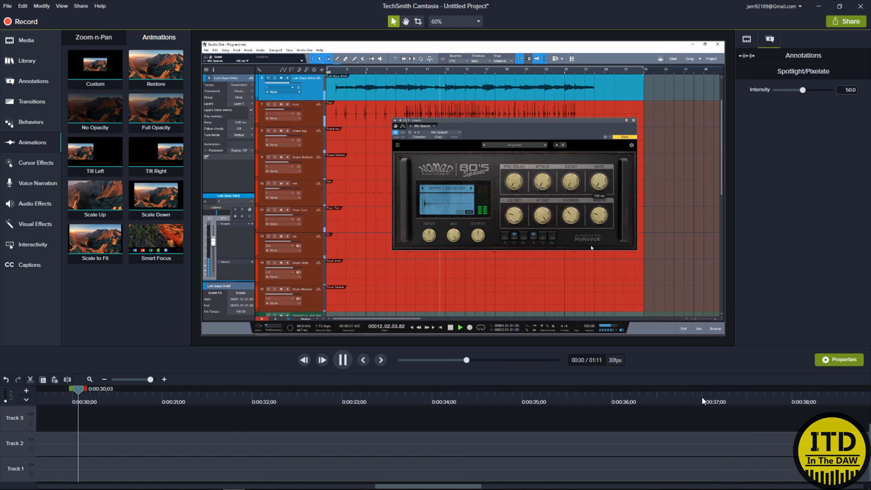
{"action": "key", "text": "space"}
Apply a Fade transition to both ends of the Spotlight and trim its end to the end of the second animation.
{"action": "scroll", "coordinate": [190, 418], "scroll_direction": "down", "scroll_amount": 5}
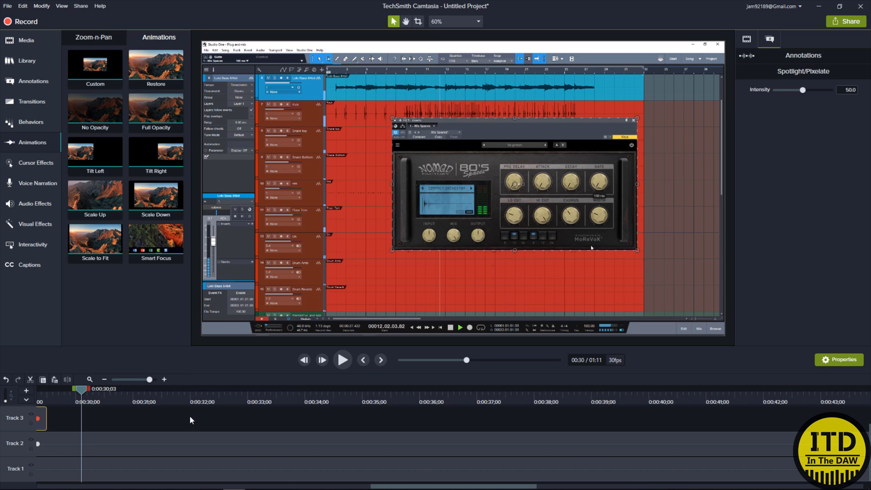
{"action": "left_click", "coordinate": [47, 108]}
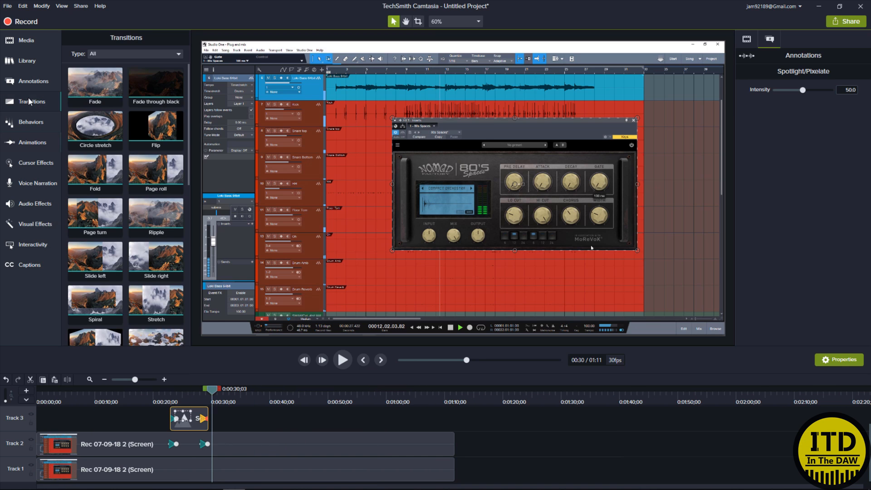
{"action": "left_click_drag", "start_coordinate": [95, 82], "coordinate": [190, 421]}
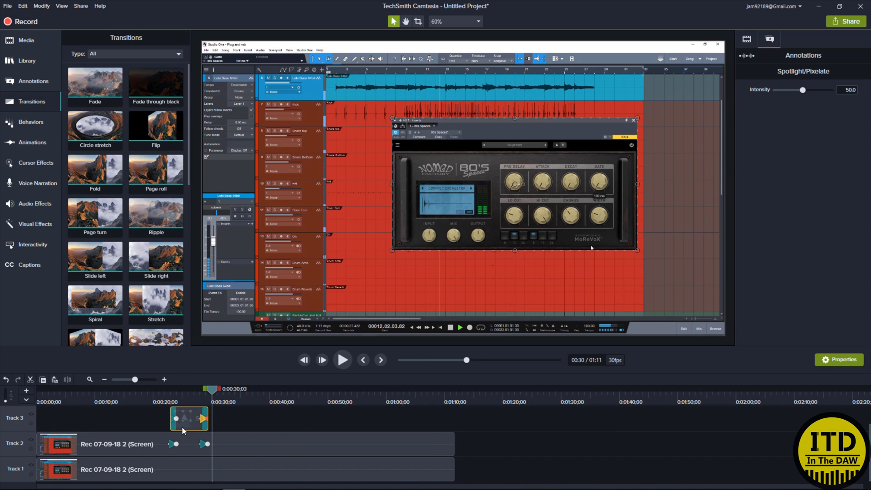
{"action": "scroll", "coordinate": [190, 421], "scroll_direction": "up", "scroll_amount": 5}
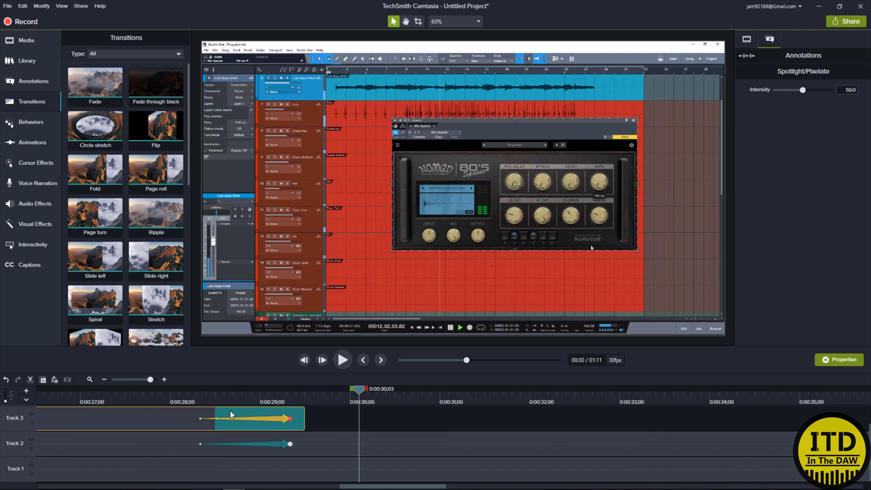
{"action": "left_click_drag", "start_coordinate": [305, 423], "coordinate": [290, 423]}
{"action": "scroll", "coordinate": [229, 422], "scroll_direction": "down", "scroll_amount": 1}
{"action": "scroll", "coordinate": [229, 422], "scroll_direction": "left", "scroll_amount": 6}
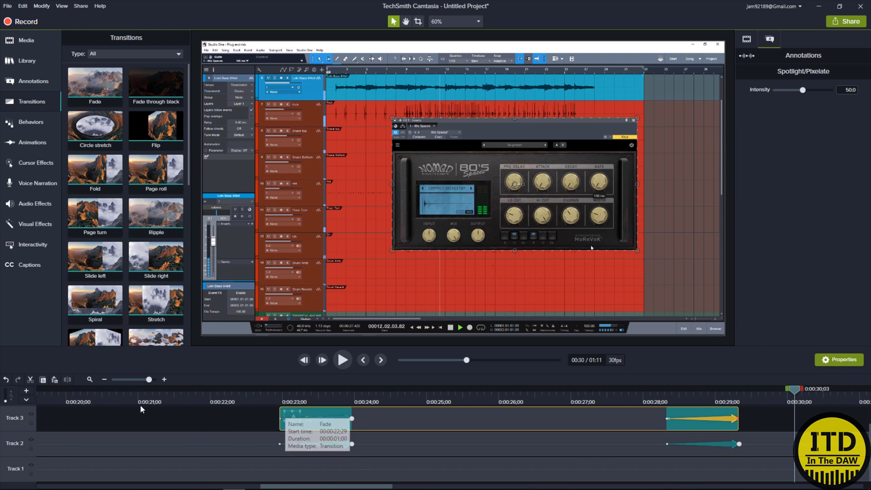
Extend the Spotlight to about 0:00:35 and move the second animations on Tracks 3 and 2 to start at about 0:00:34.
{"action": "left_click", "coordinate": [127, 398]}
{"action": "left_click_drag", "start_coordinate": [127, 397], "coordinate": [107, 394]}
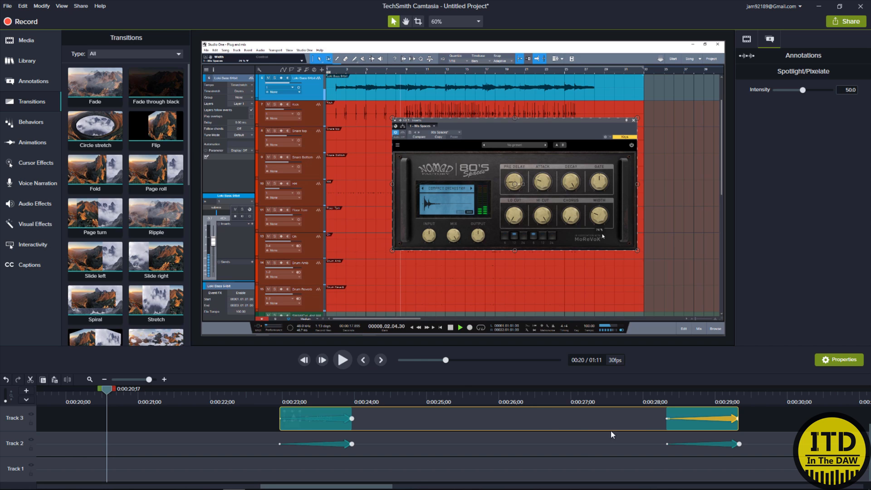
{"action": "scroll", "coordinate": [749, 418], "scroll_direction": "down", "scroll_amount": 4}
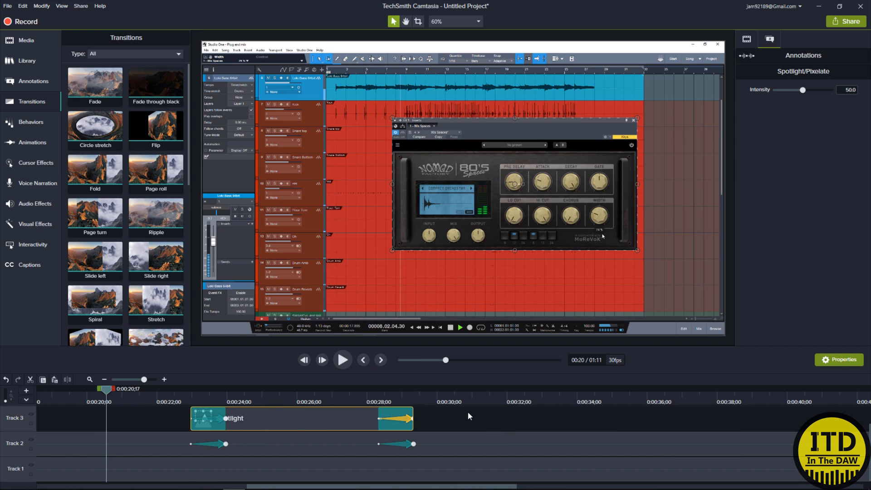
{"action": "left_click_drag", "start_coordinate": [413, 418], "coordinate": [614, 416]}
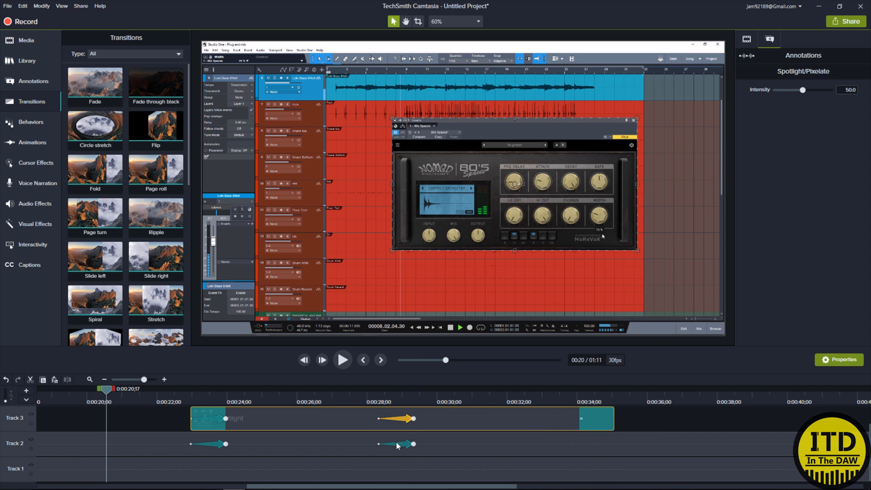
{"action": "left_click_drag", "start_coordinate": [407, 422], "coordinate": [608, 422]}
{"action": "left_click", "coordinate": [402, 443]}
{"action": "left_click_drag", "start_coordinate": [524, 445], "coordinate": [602, 445]}
Play the section back from just before the Spotlight, hide Track 2 and scrub through the Spotlight alone.
{"action": "left_click", "coordinate": [177, 402]}
{"action": "key", "text": "space"}
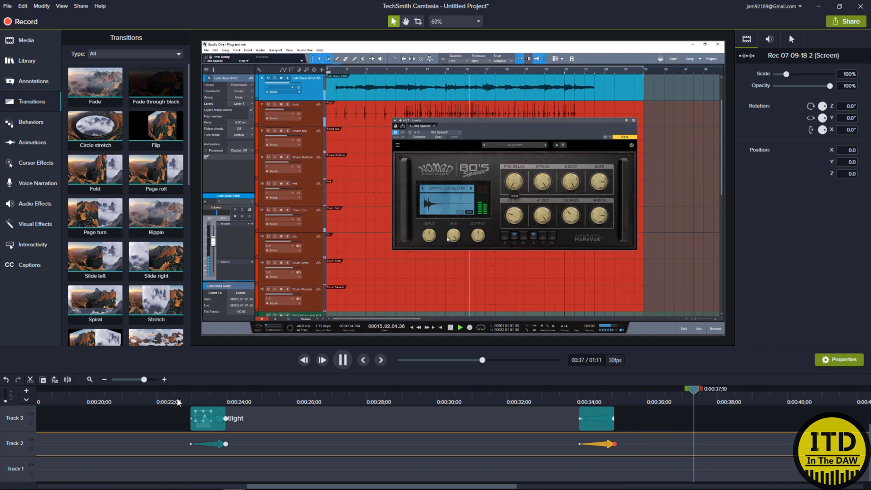
{"action": "left_click", "coordinate": [31, 440]}
{"action": "key", "text": "space"}
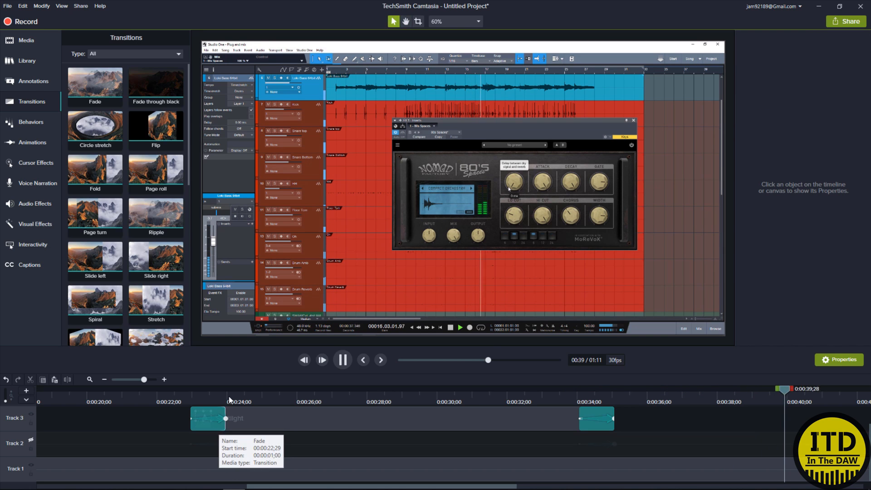
{"action": "left_click_drag", "start_coordinate": [229, 400], "coordinate": [544, 385]}
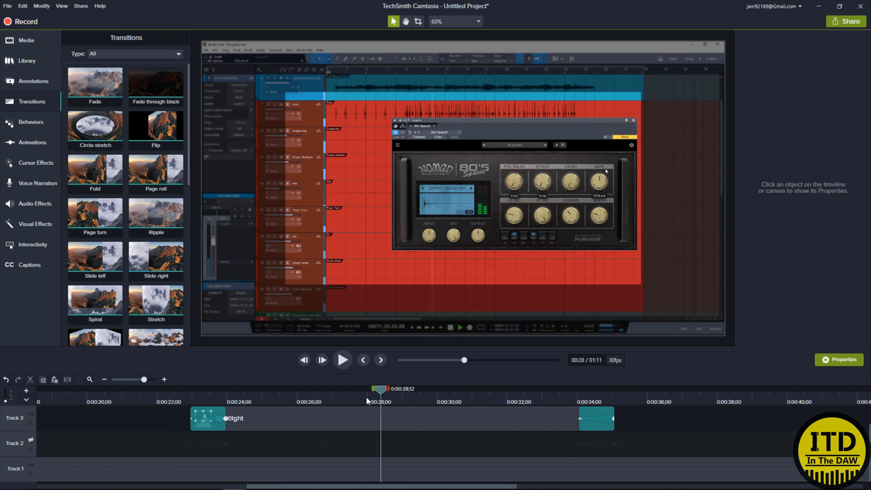
Make Track 2 visible again and scrub through the combined effect to about 0:00:35.
{"action": "left_click", "coordinate": [30, 441]}
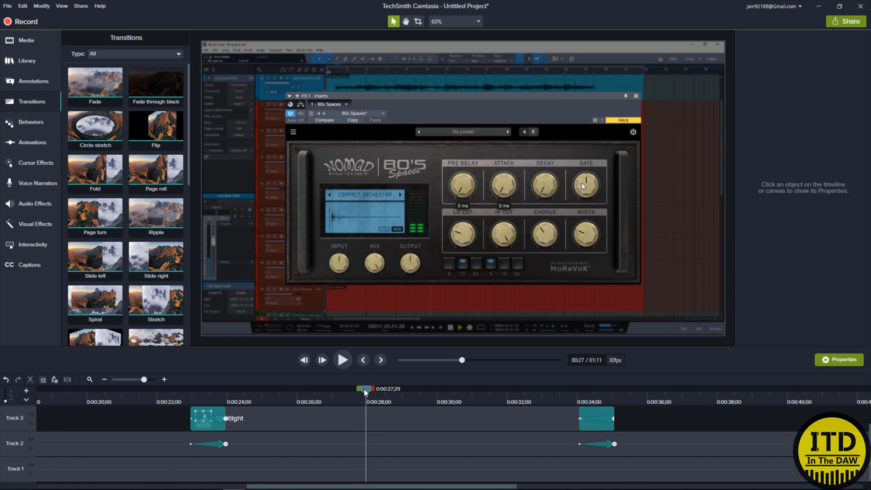
{"action": "left_click_drag", "start_coordinate": [365, 389], "coordinate": [283, 385]}
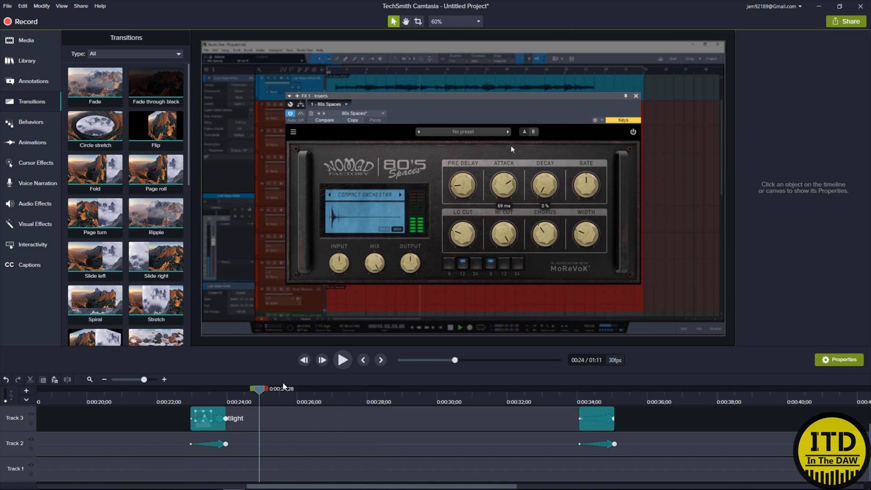
{"action": "left_click_drag", "start_coordinate": [366, 383], "coordinate": [624, 374]}
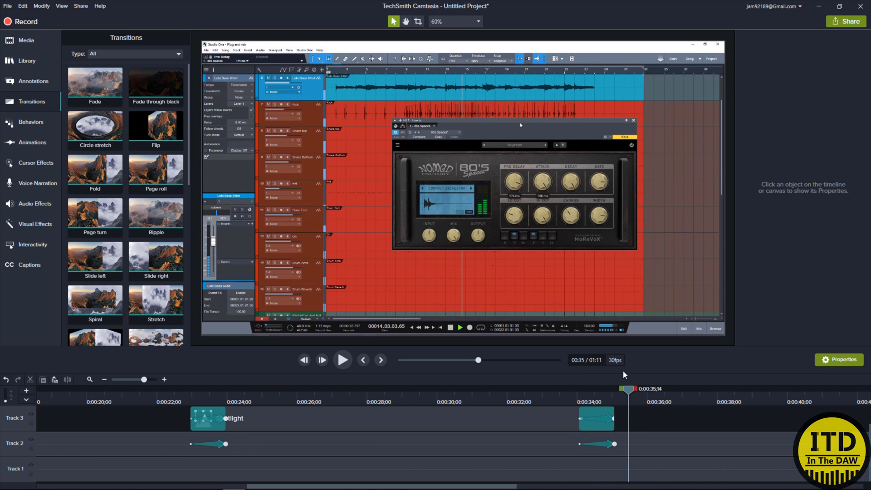